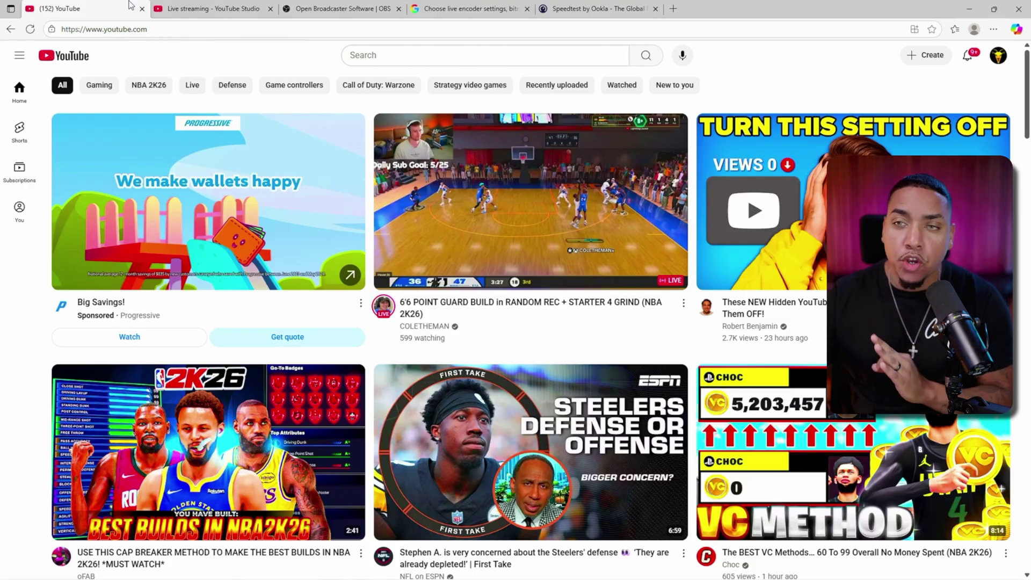
- Look over YouTube's create options, the stream settings in YouTube Studio and the OBS Studio download page
{"action": "left_click", "coordinate": [925, 57]}
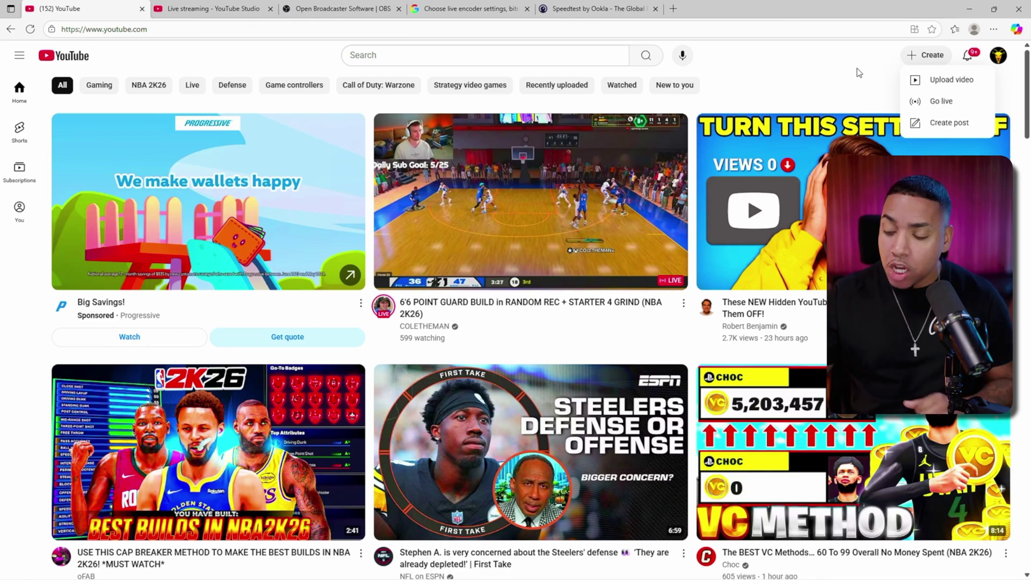
{"action": "left_click", "coordinate": [180, 9]}
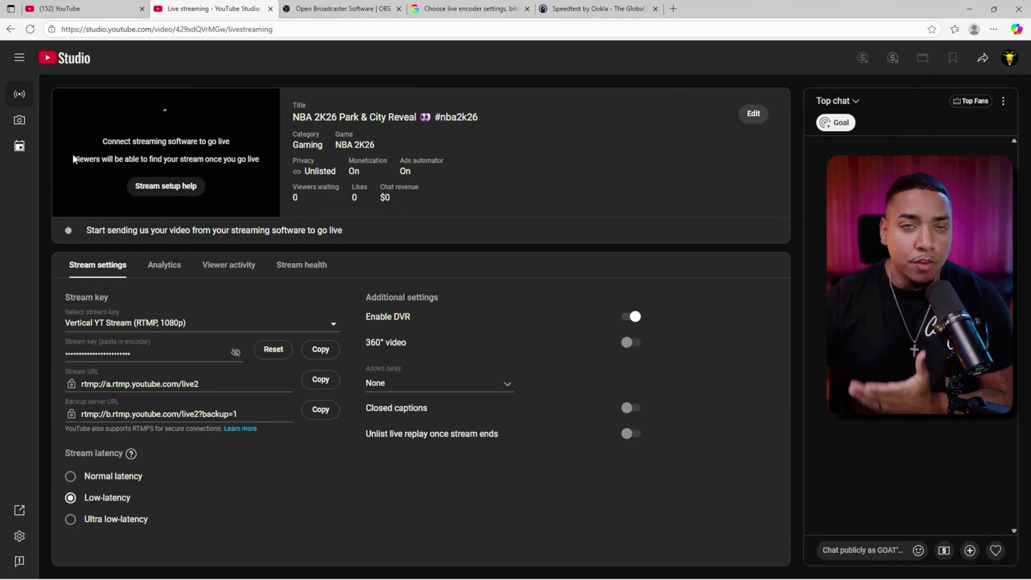
{"action": "left_click", "coordinate": [338, 9]}
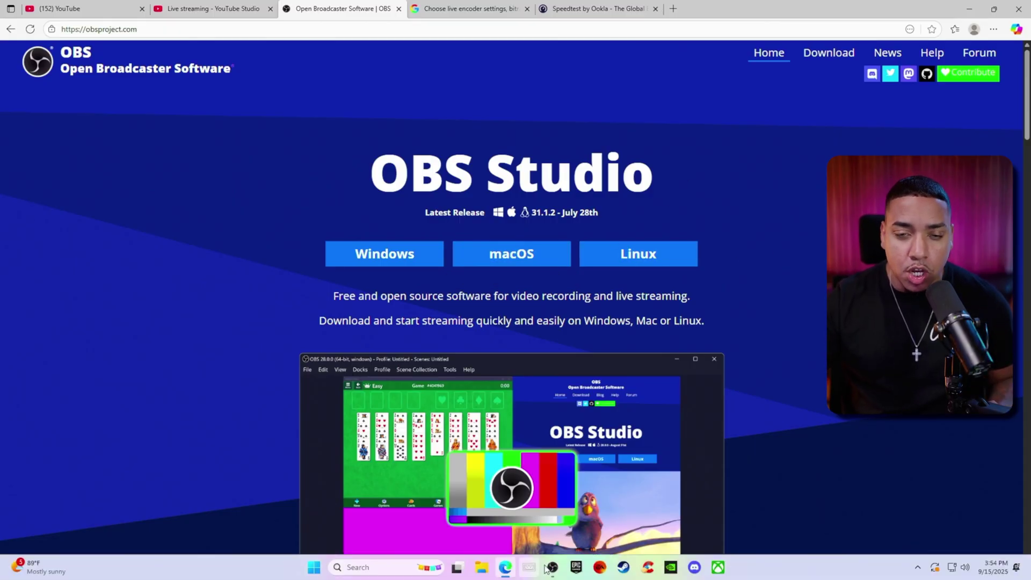
- Switch to OBS and start the Auto-Configuration Wizard, optimizing for streaming with recording secondary
{"action": "left_click", "coordinate": [554, 572]}
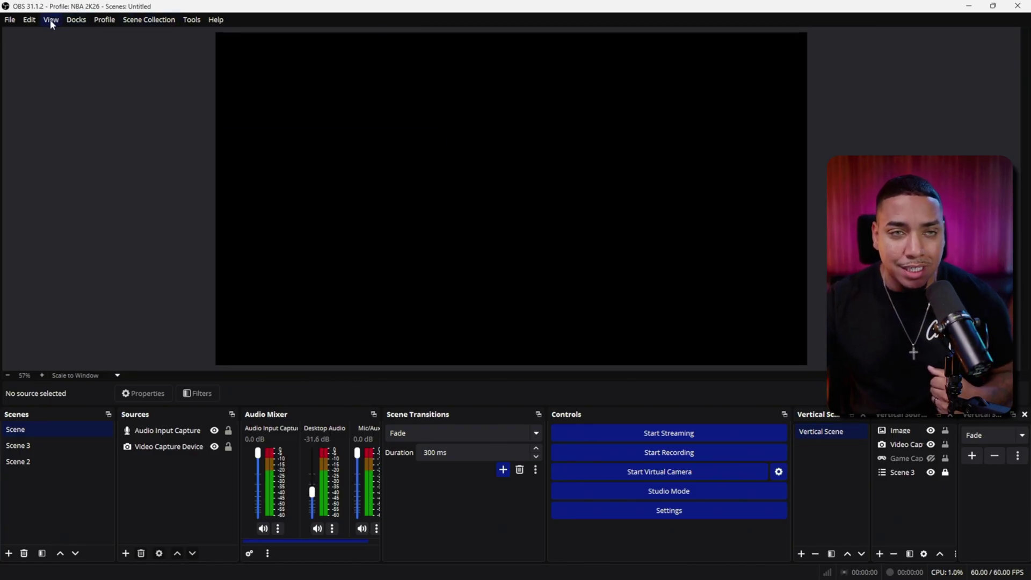
{"action": "left_click", "coordinate": [190, 20]}
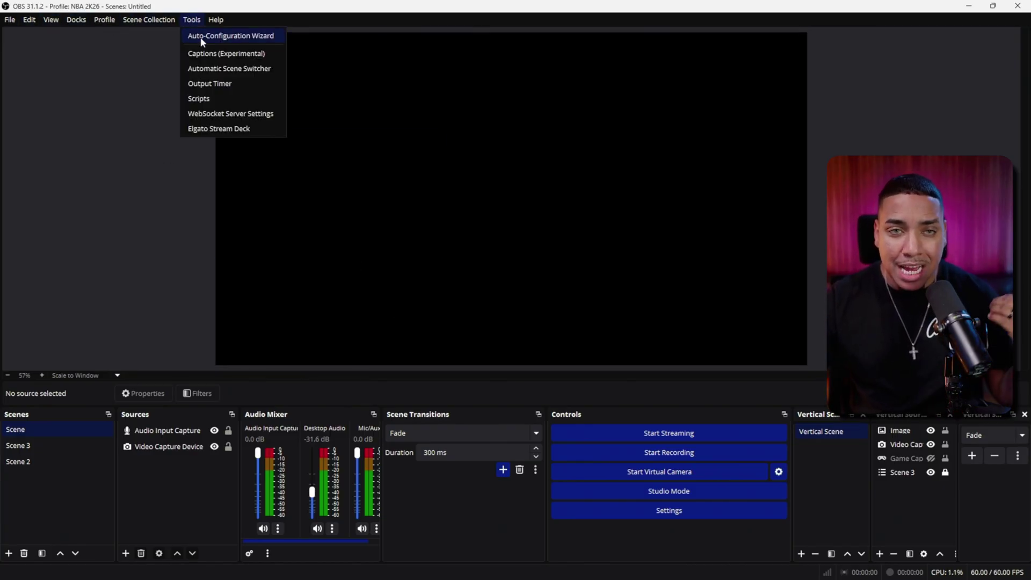
{"action": "left_click", "coordinate": [241, 34]}
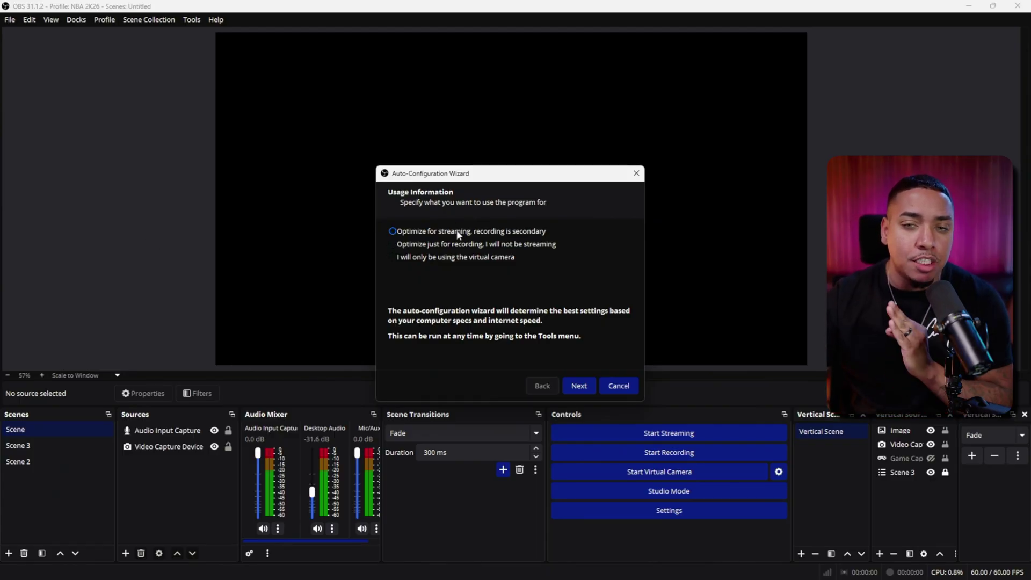
{"action": "left_click", "coordinate": [582, 386]}
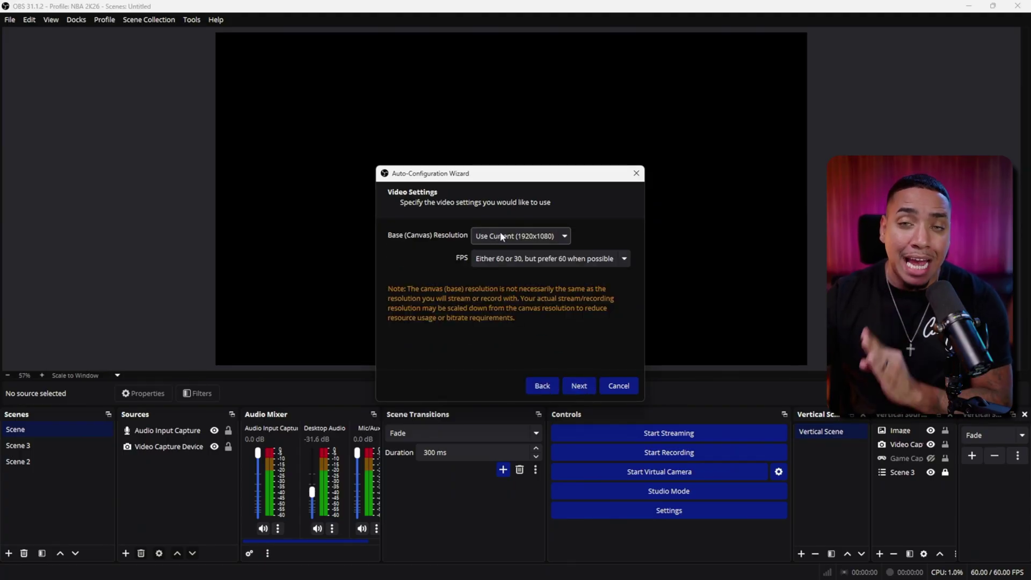
- Set the wizard's FPS to 60, keep the current 1920x1080 canvas resolution, and continue to the stream information
{"action": "left_click", "coordinate": [546, 260]}
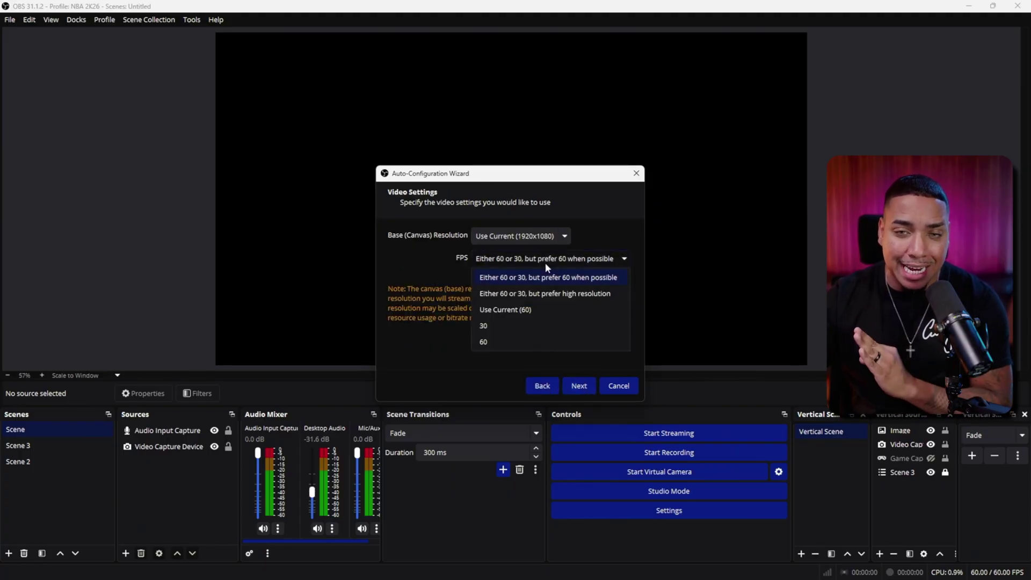
{"action": "left_click", "coordinate": [499, 341]}
{"action": "left_click", "coordinate": [586, 385]}
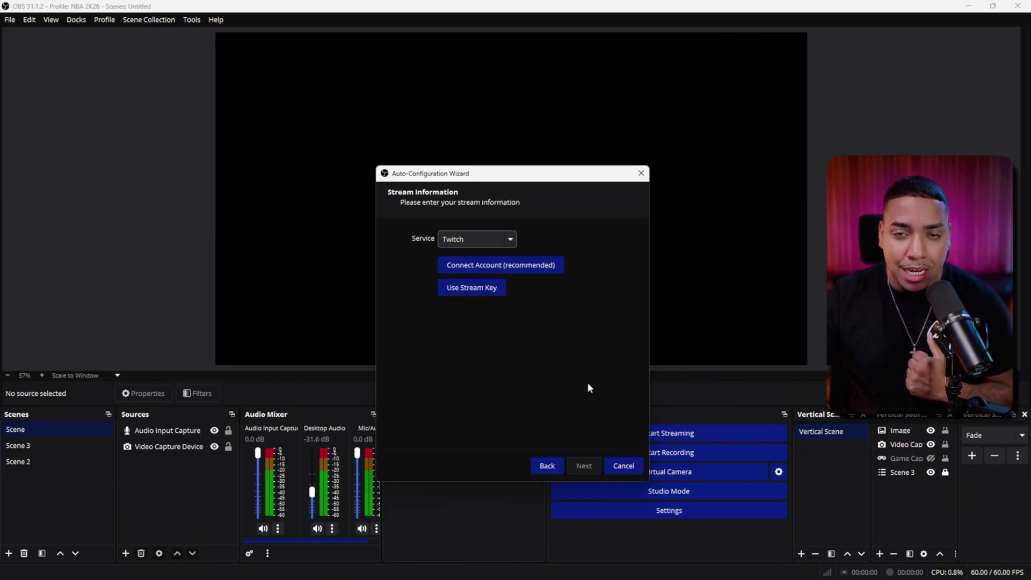
- Choose YouTube - RTMPS as the streaming service, connect the YouTube account, and return to OBS
{"action": "left_click", "coordinate": [503, 239]}
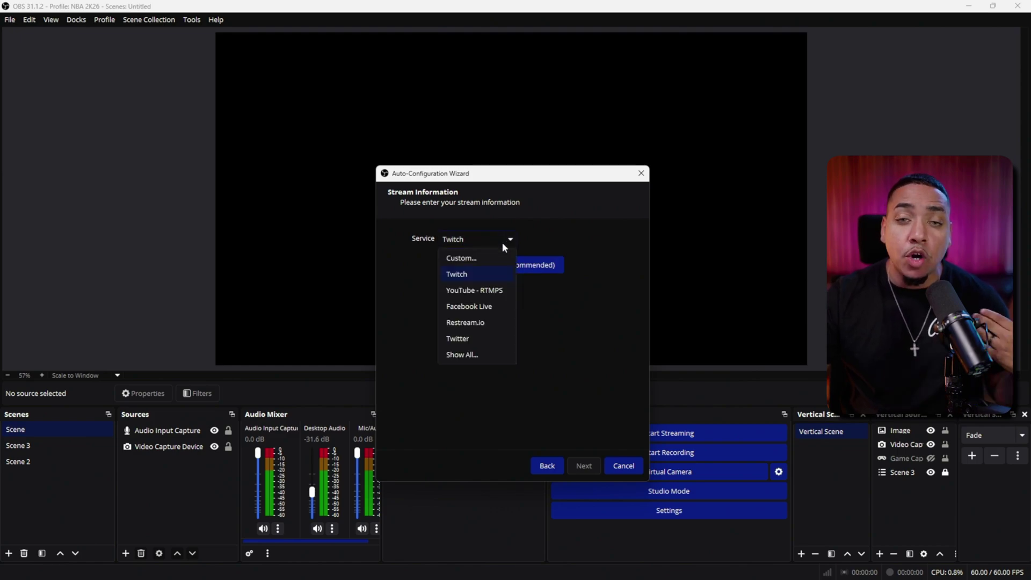
{"action": "left_click", "coordinate": [482, 296]}
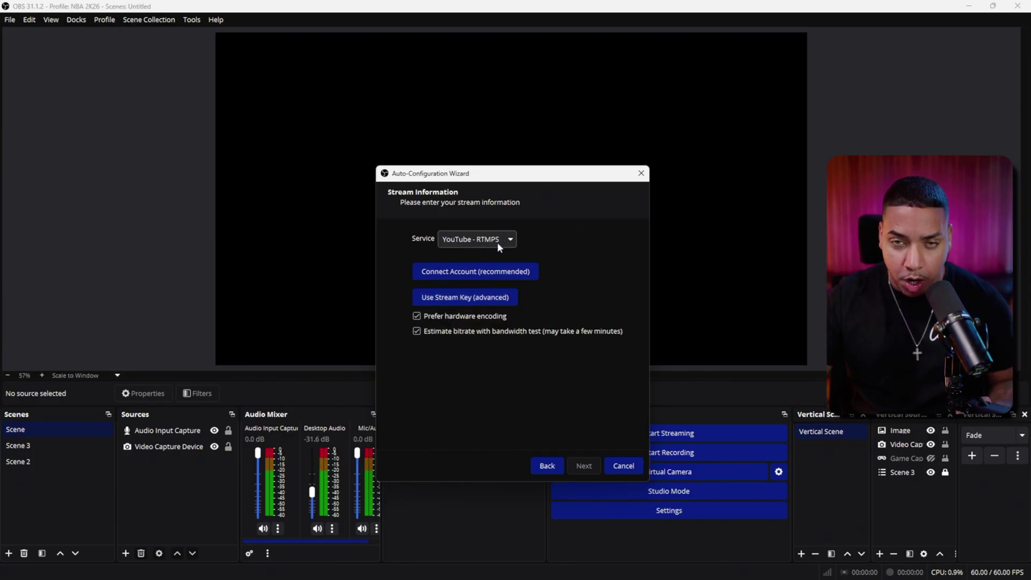
{"action": "left_click", "coordinate": [452, 273]}
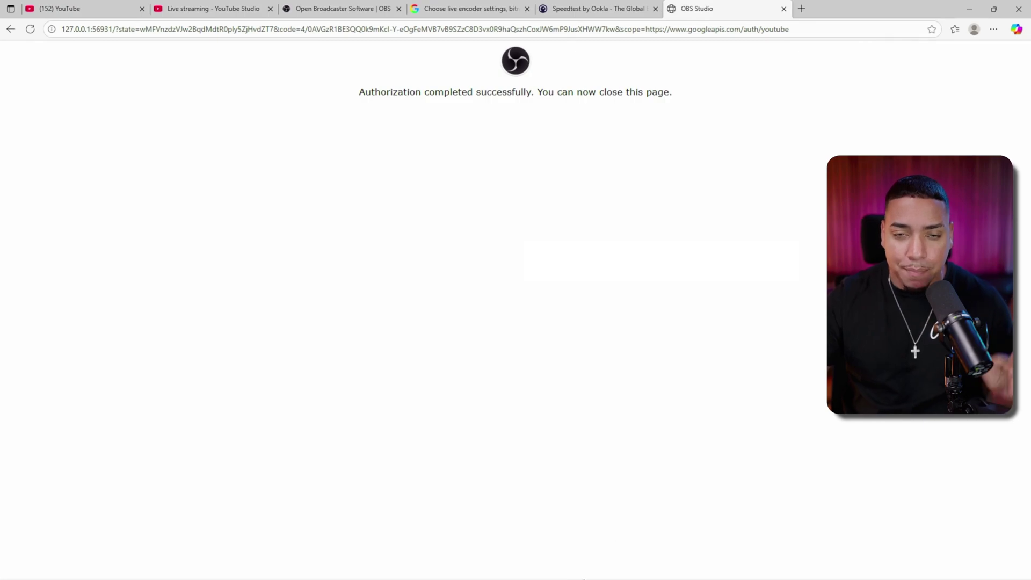
{"action": "left_click", "coordinate": [551, 568]}
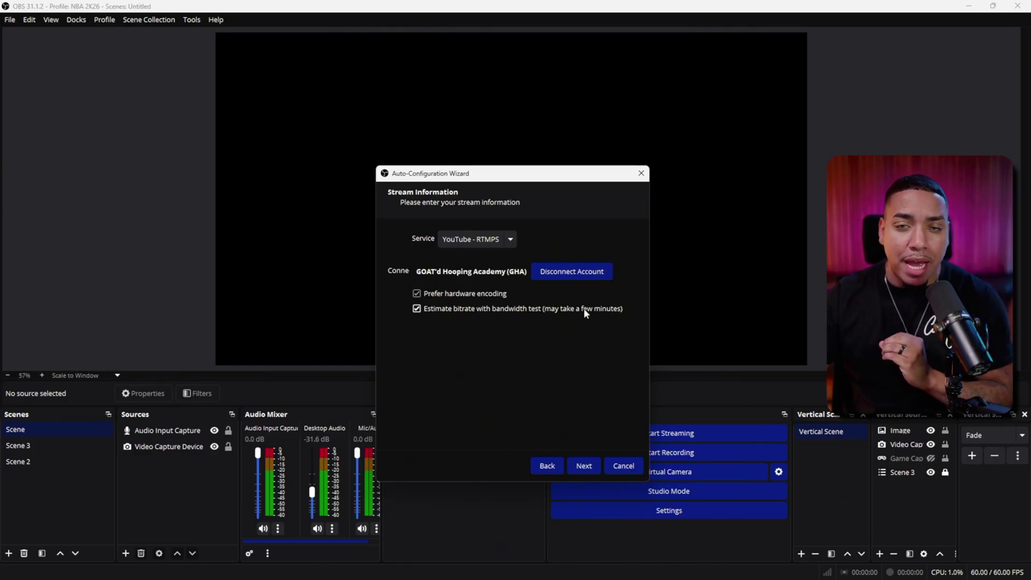
- Run the wizard's test with hardware encoding preferred and bitrate estimation enabled, and apply the suggested settings
{"action": "left_click", "coordinate": [583, 465]}
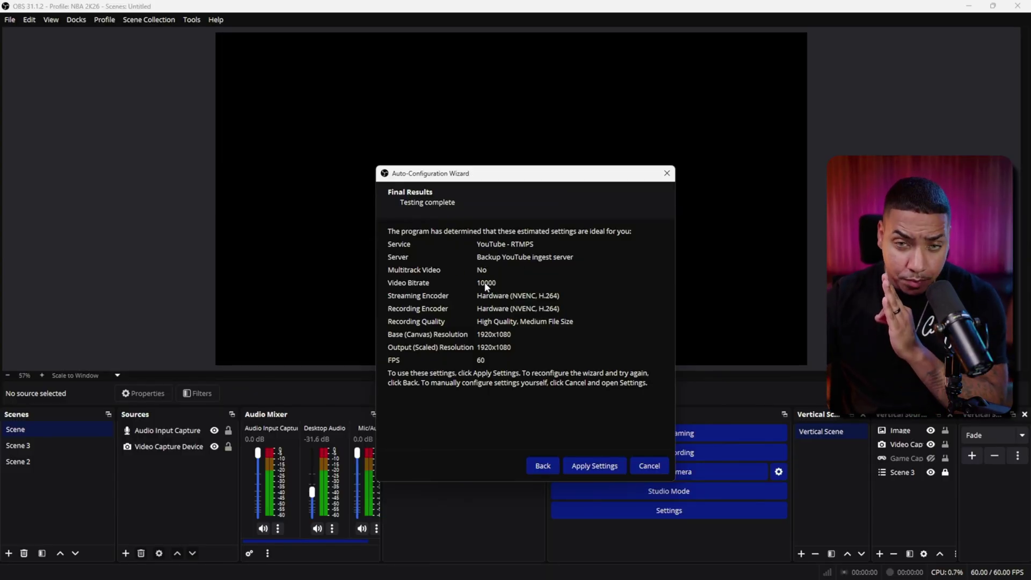
{"action": "left_click", "coordinate": [598, 467]}
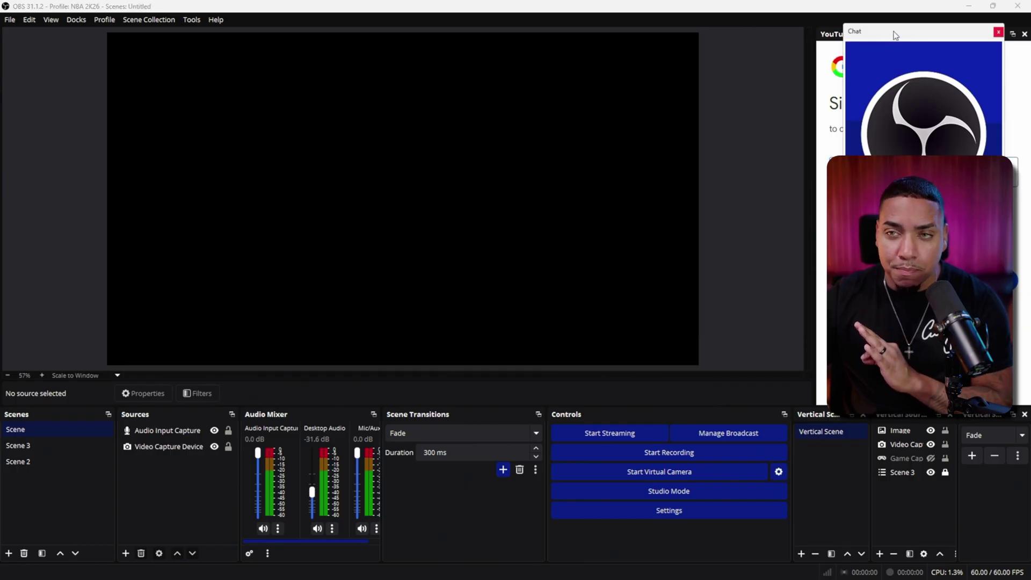
- Dock the YouTube chat to the left of the preview and close the YouTube Live Control Panel
{"action": "left_click_drag", "start_coordinate": [894, 34], "coordinate": [16, 49]}
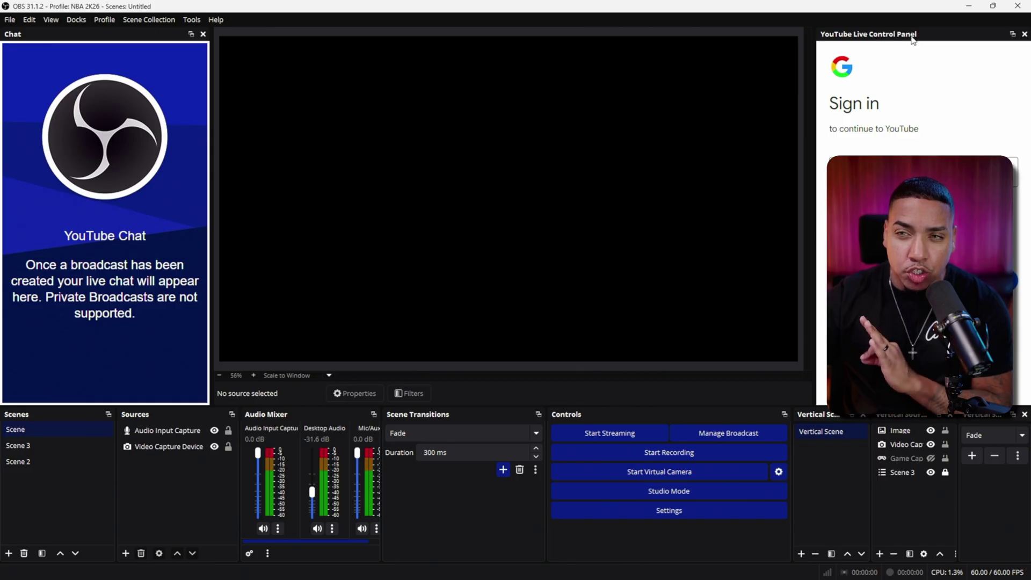
{"action": "left_click", "coordinate": [1024, 35]}
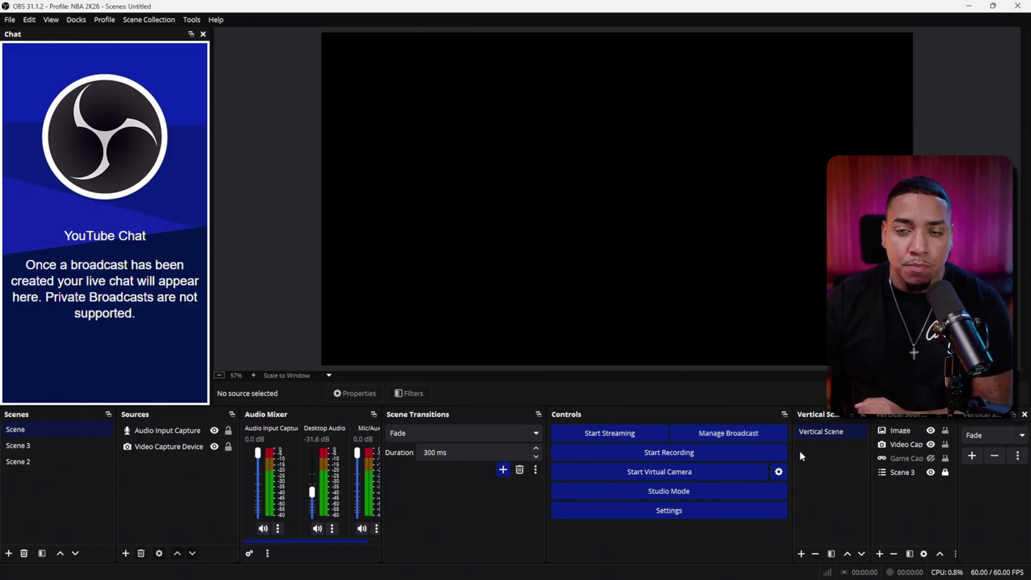
- View the YouTube broadcast setup options without creating a broadcast
{"action": "left_click", "coordinate": [734, 436]}
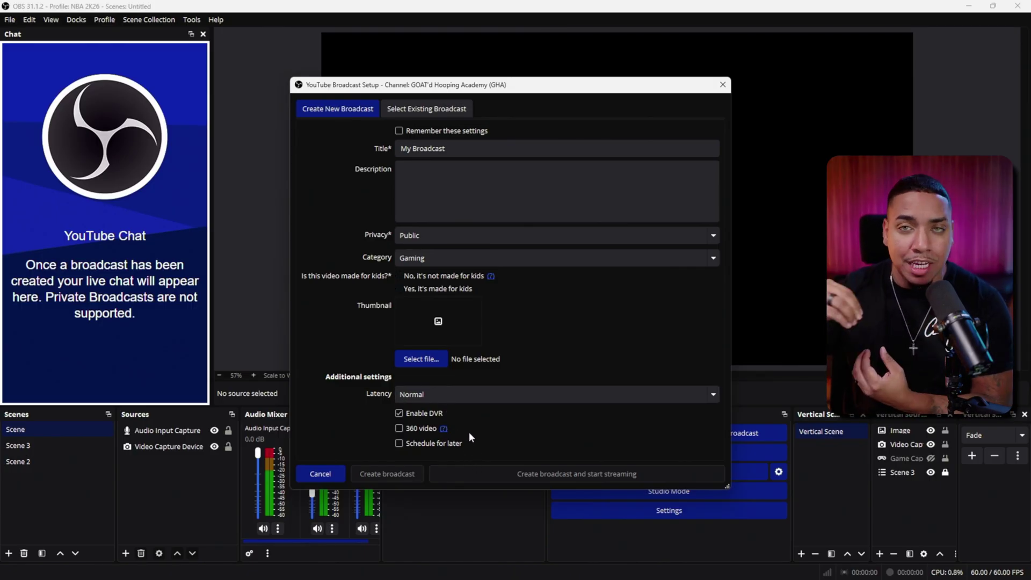
{"action": "left_click", "coordinate": [722, 84]}
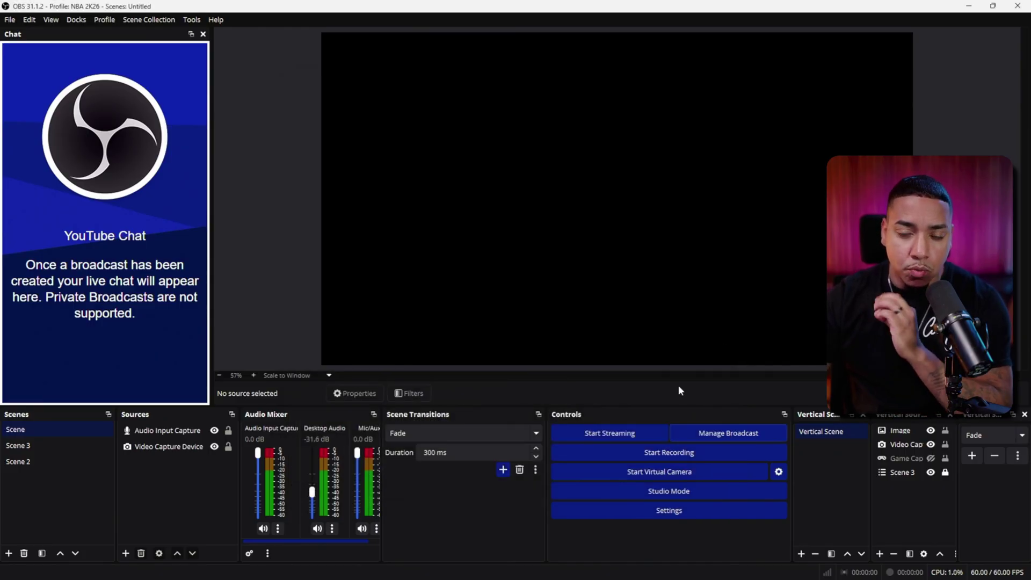
- Set the output mode to Advanced in the OBS settings and open the streaming video encoder choices
{"action": "left_click", "coordinate": [668, 510]}
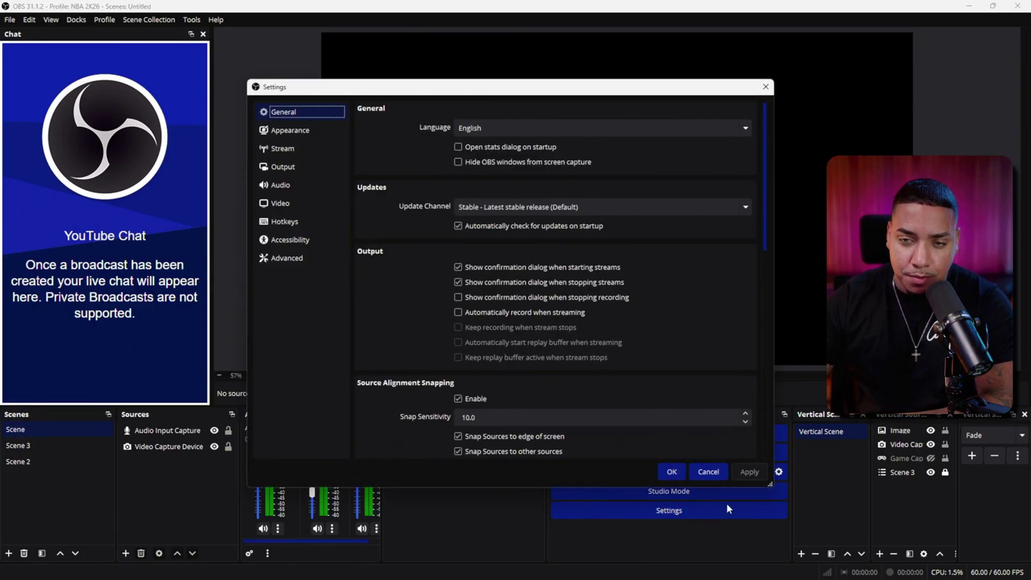
{"action": "left_click_drag", "start_coordinate": [522, 94], "coordinate": [519, 69]}
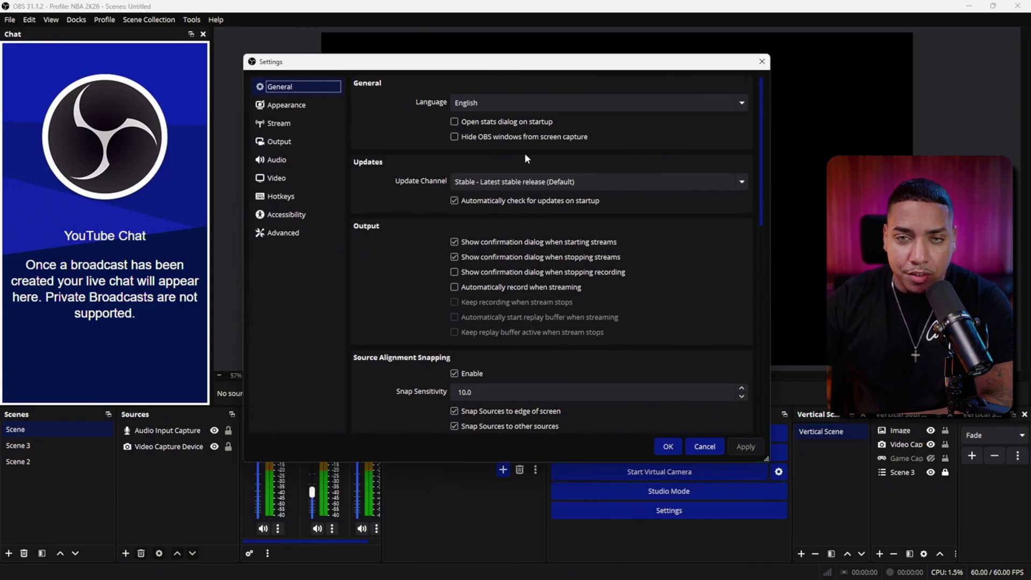
{"action": "left_click", "coordinate": [286, 124]}
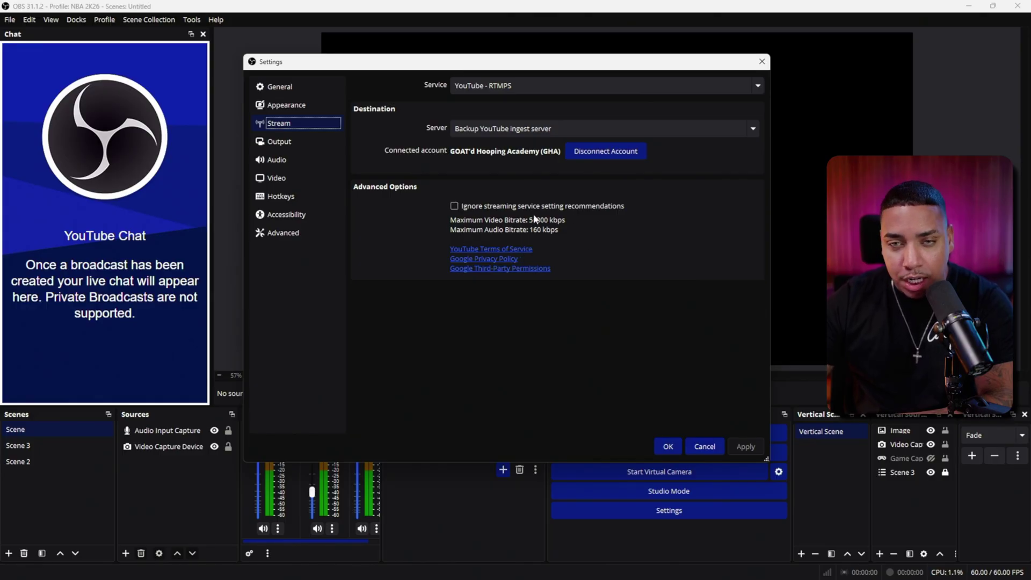
{"action": "left_click", "coordinate": [301, 143]}
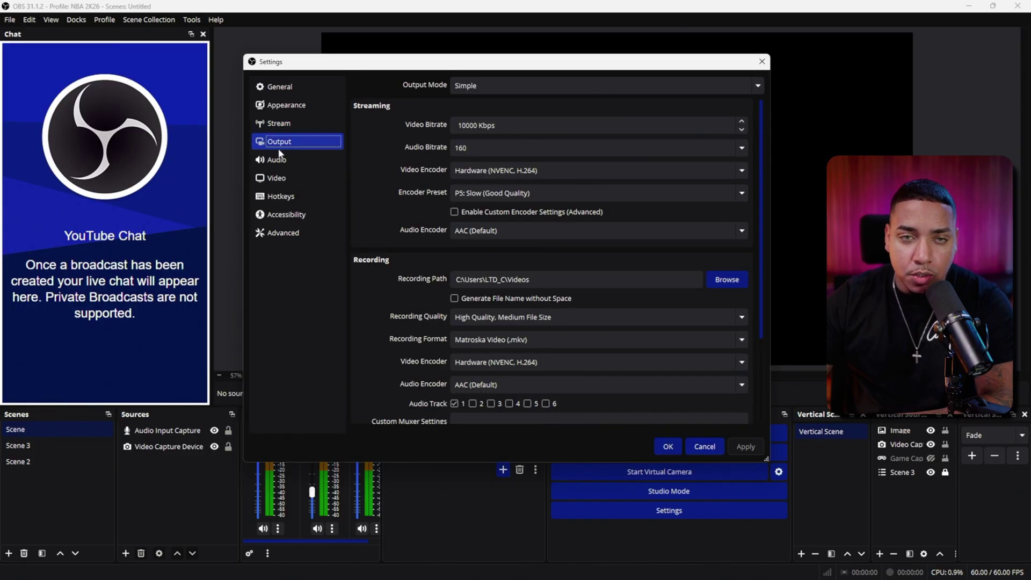
{"action": "left_click", "coordinate": [483, 86]}
{"action": "left_click", "coordinate": [475, 115]}
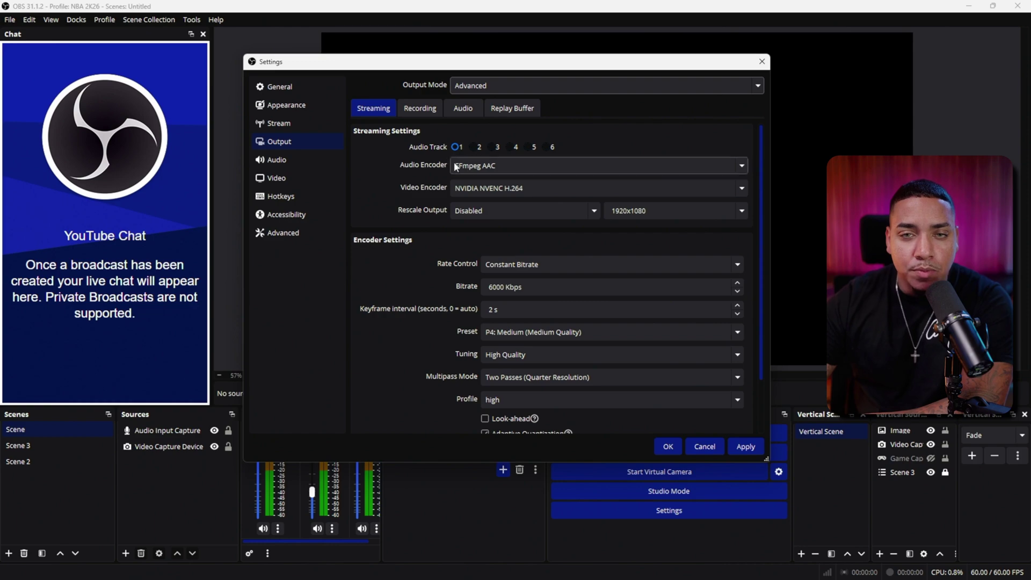
{"action": "left_click", "coordinate": [527, 188]}
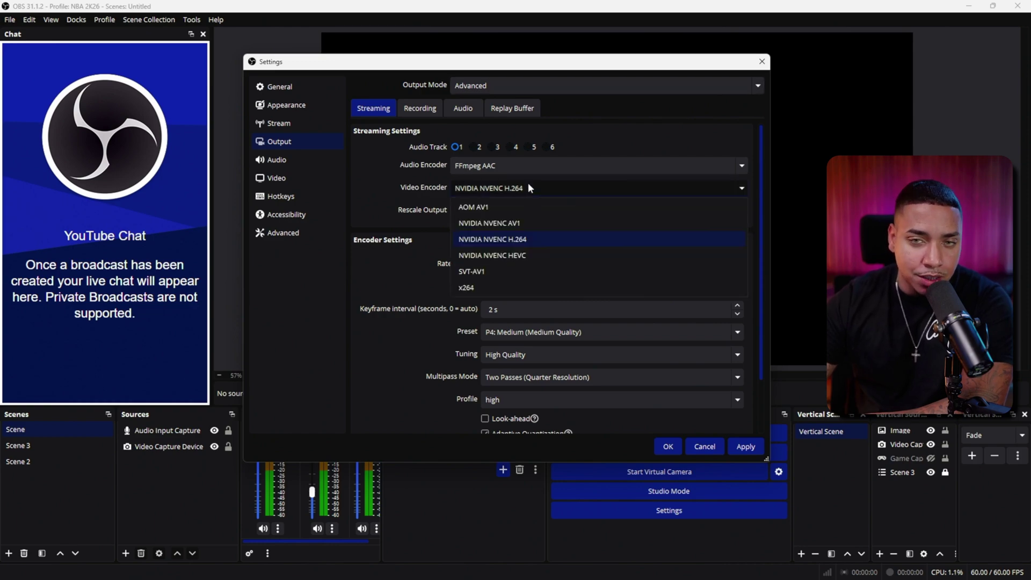
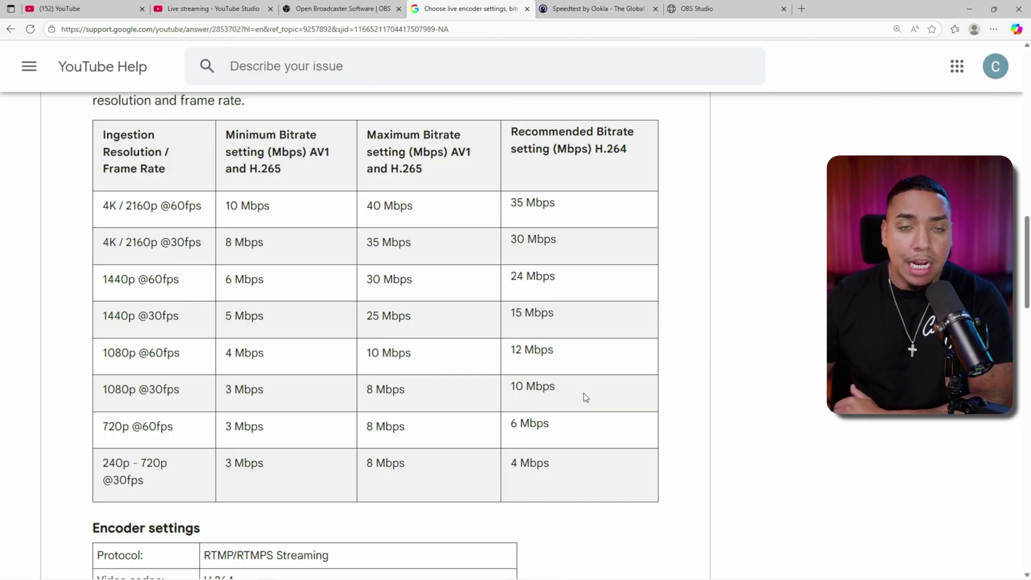
- Compare the bitrate table for resolutions and frame rates on YouTube Help with the upload speed on Speedtest in the browser
{"action": "left_click", "coordinate": [106, 219]}
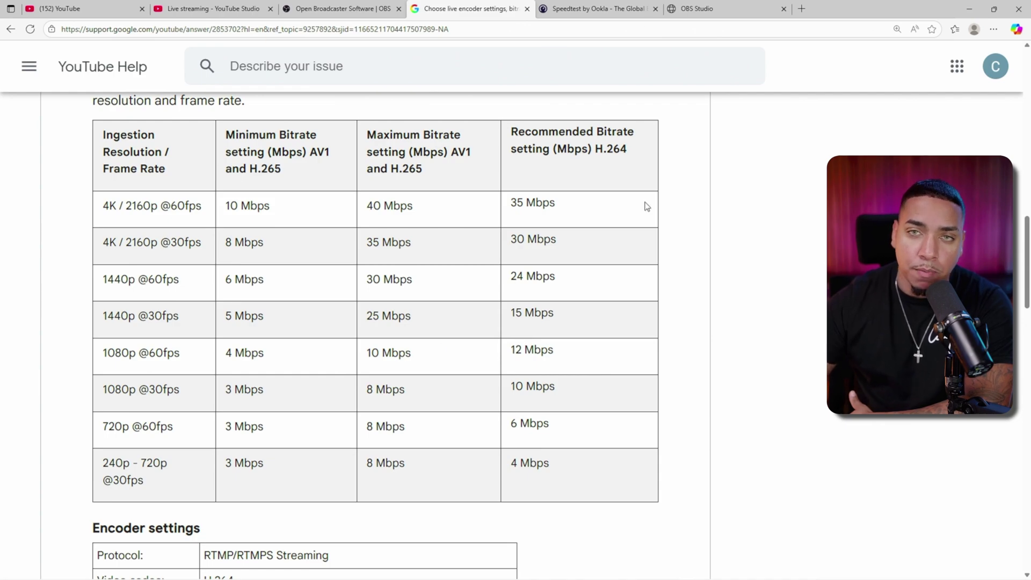
{"action": "left_click", "coordinate": [578, 17]}
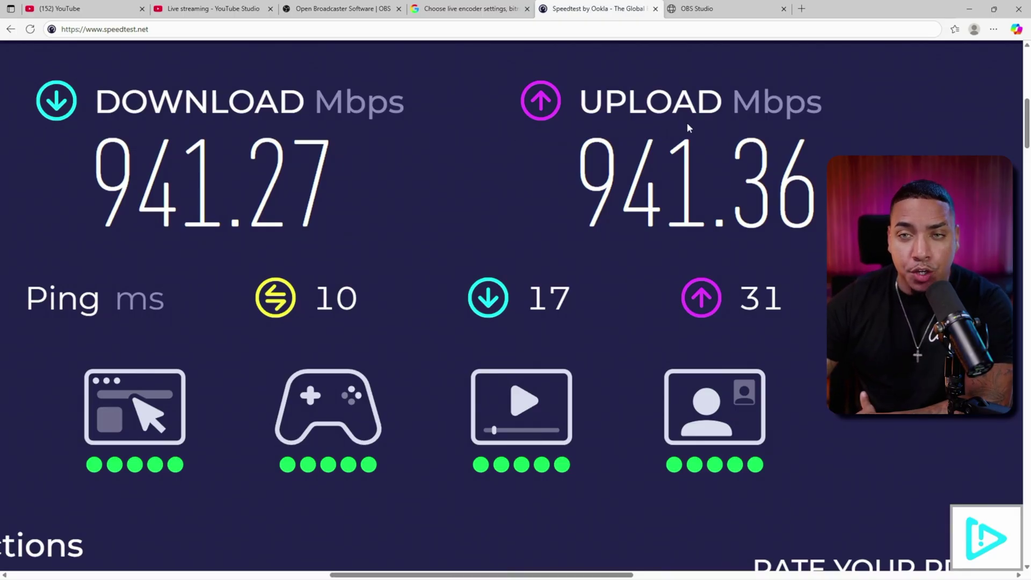
{"action": "key", "text": "ctrl+shift+Tab"}
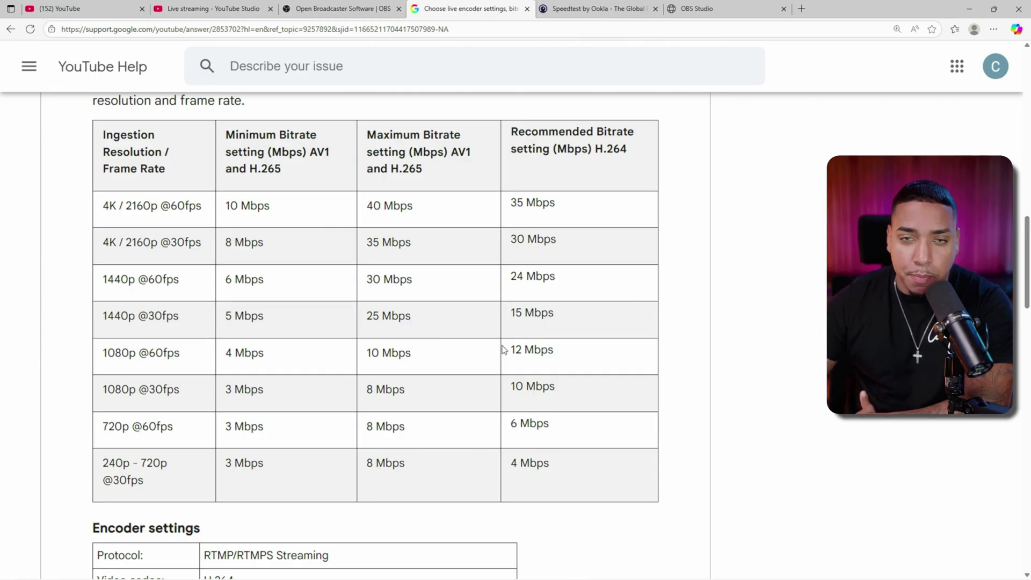
{"action": "left_click", "coordinate": [599, 8]}
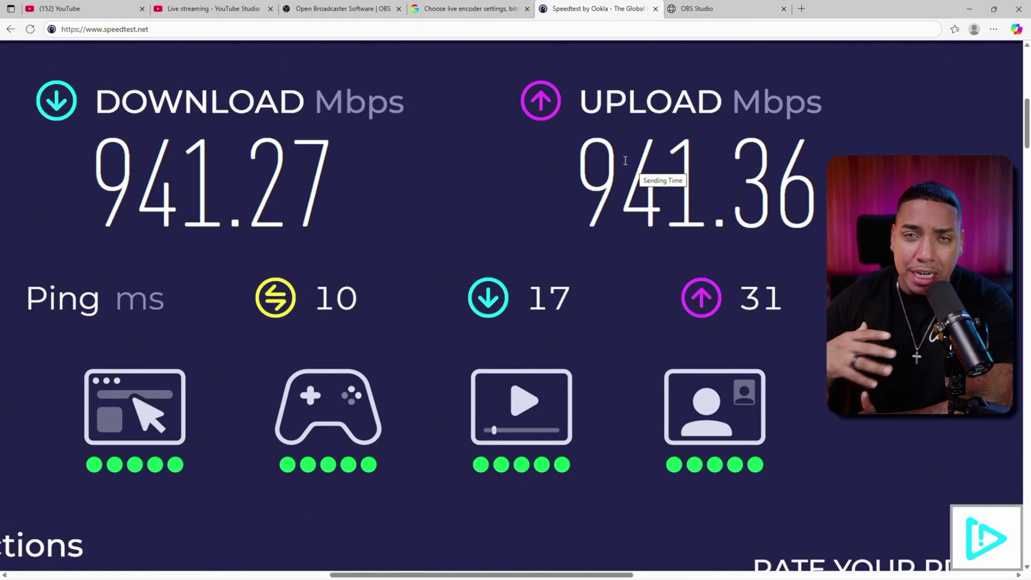
{"action": "left_click", "coordinate": [452, 11]}
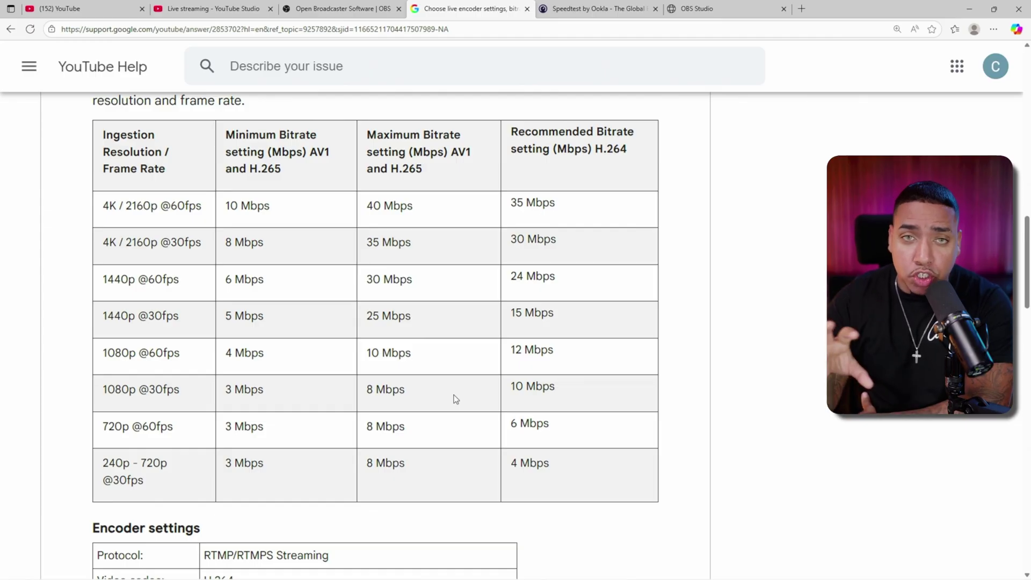
{"action": "left_click", "coordinate": [581, 15]}
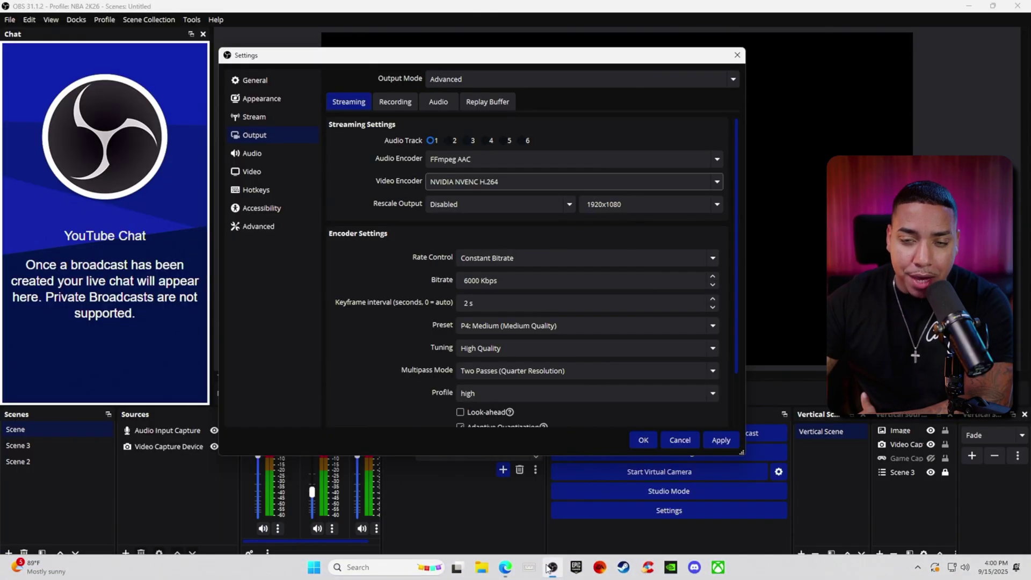
- Switch back to OBS and set the streaming encoder bitrate to 12000 Kbps
{"action": "left_click", "coordinate": [552, 573]}
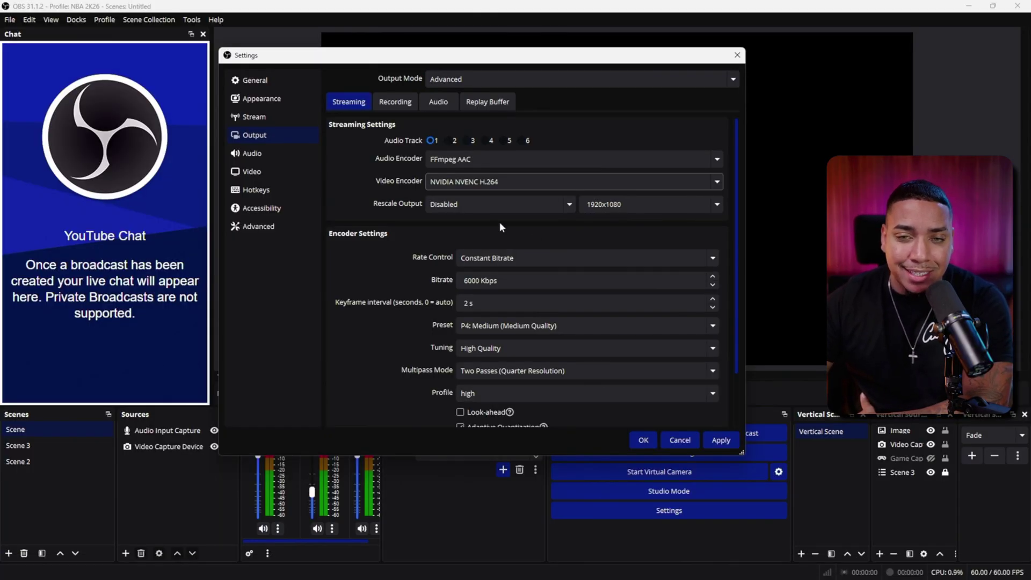
{"action": "left_click", "coordinate": [475, 279]}
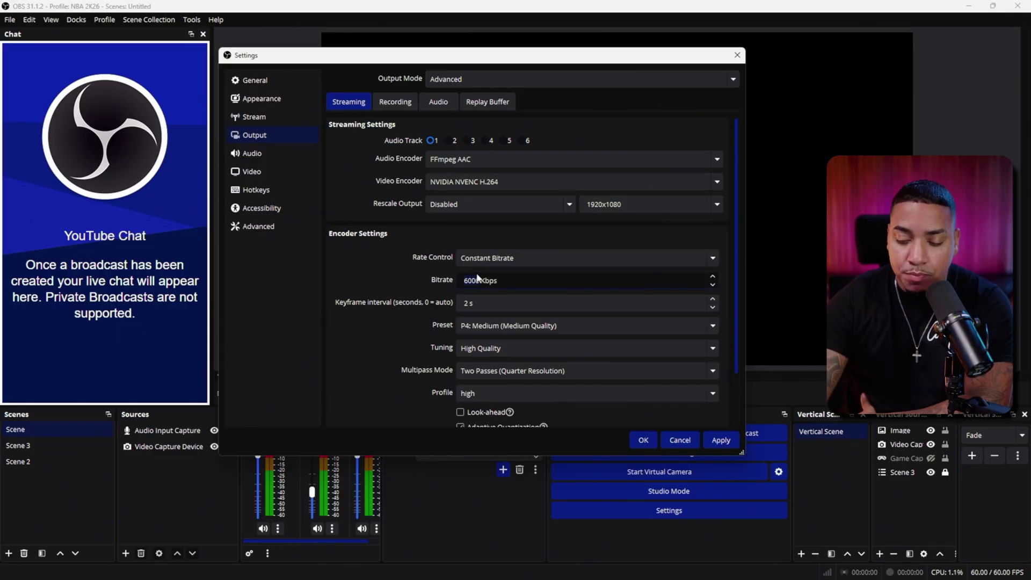
{"action": "key", "text": "BackSpace"}
{"action": "key", "text": "BackSpace"}
{"action": "key", "text": "BackSpace"}
{"action": "key", "text": "BackSpace"}
{"action": "type", "text": "12000"}
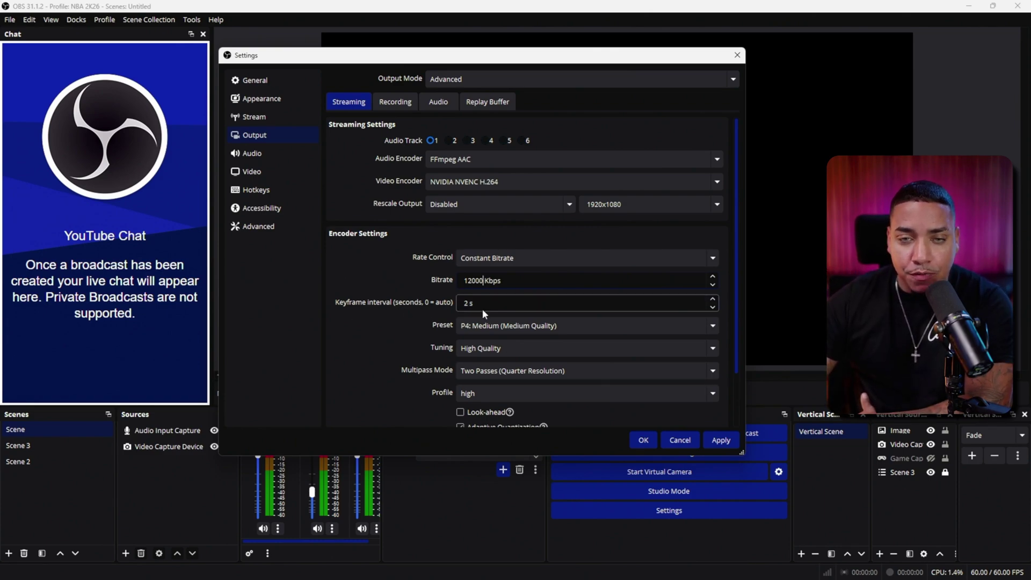
- Set the streaming encoder preset to P4: Medium (Medium Quality) and the tuning to High Quality
{"action": "left_click", "coordinate": [510, 323]}
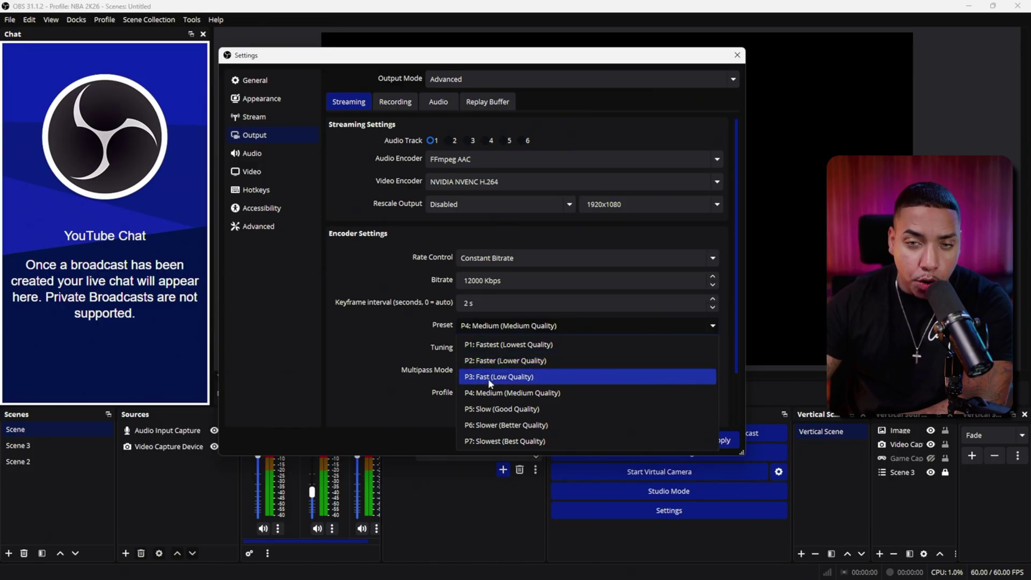
{"action": "left_click", "coordinate": [475, 393]}
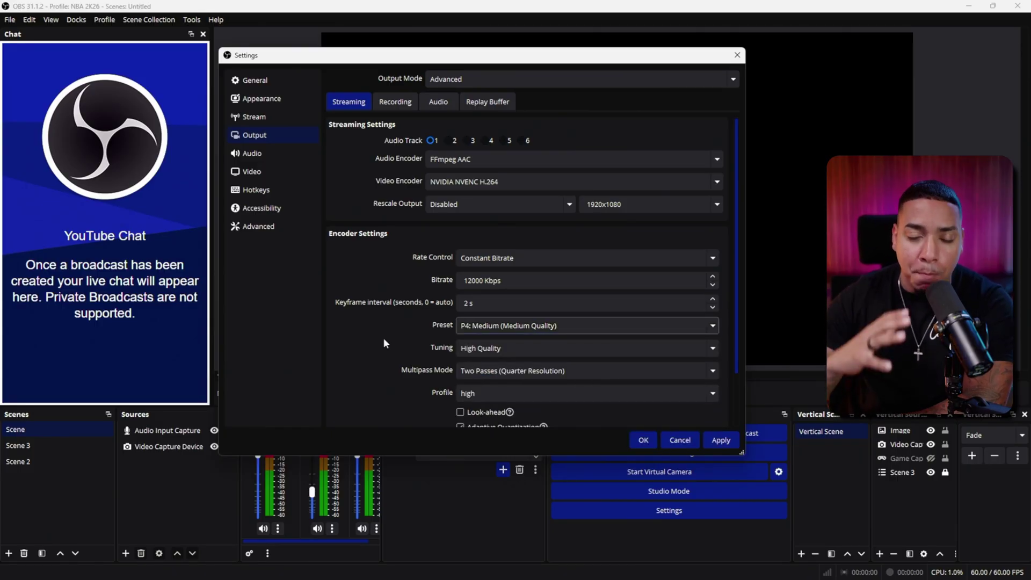
{"action": "left_click", "coordinate": [479, 348]}
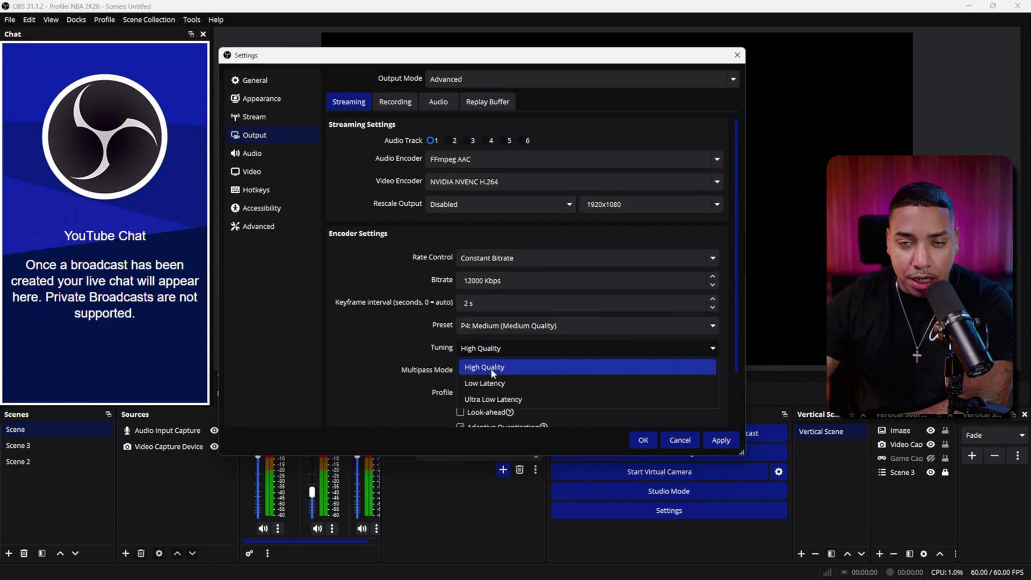
{"action": "left_click", "coordinate": [491, 365]}
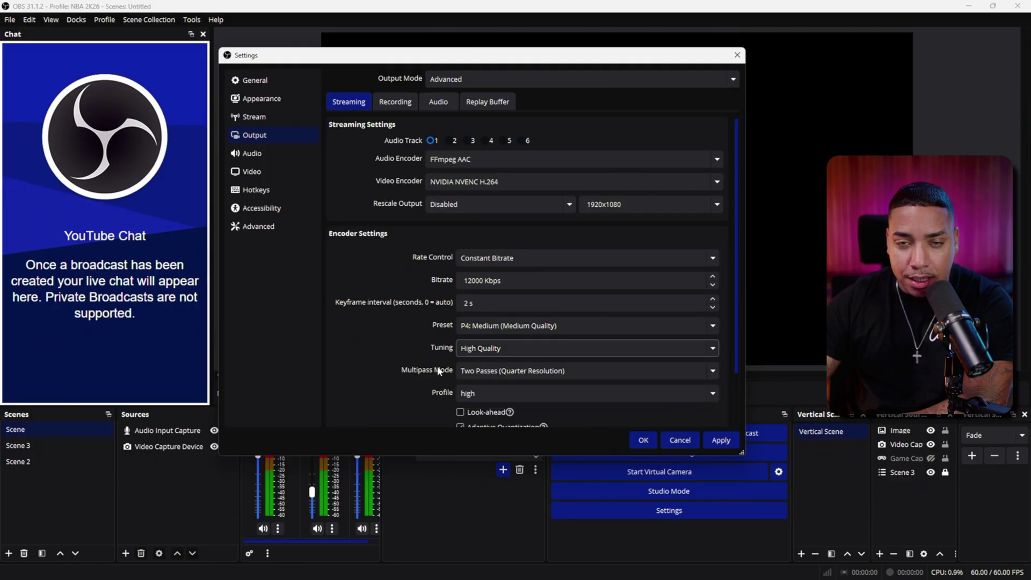
{"action": "left_click", "coordinate": [488, 349]}
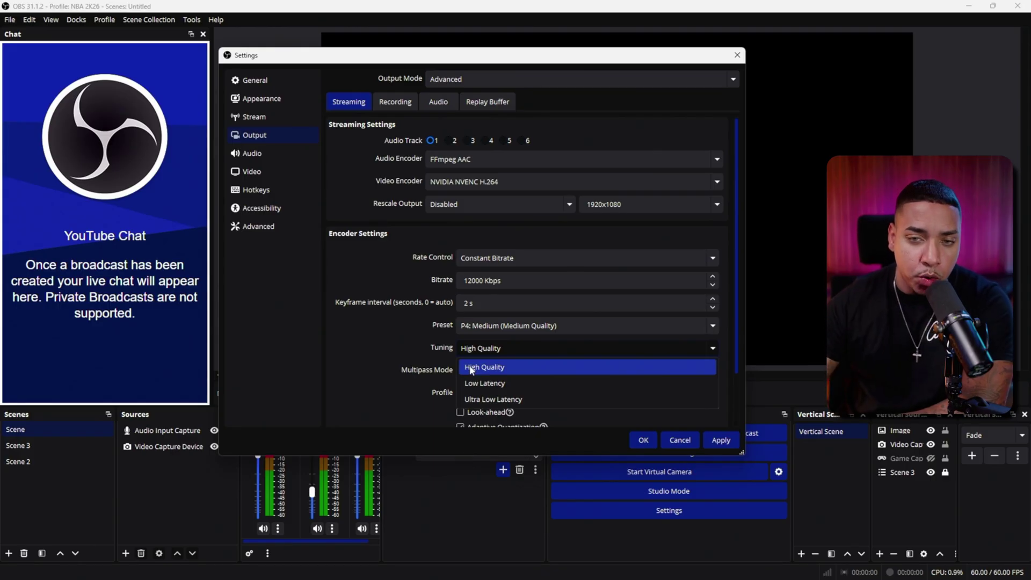
{"action": "left_click", "coordinate": [471, 368]}
{"action": "left_click", "coordinate": [500, 346]}
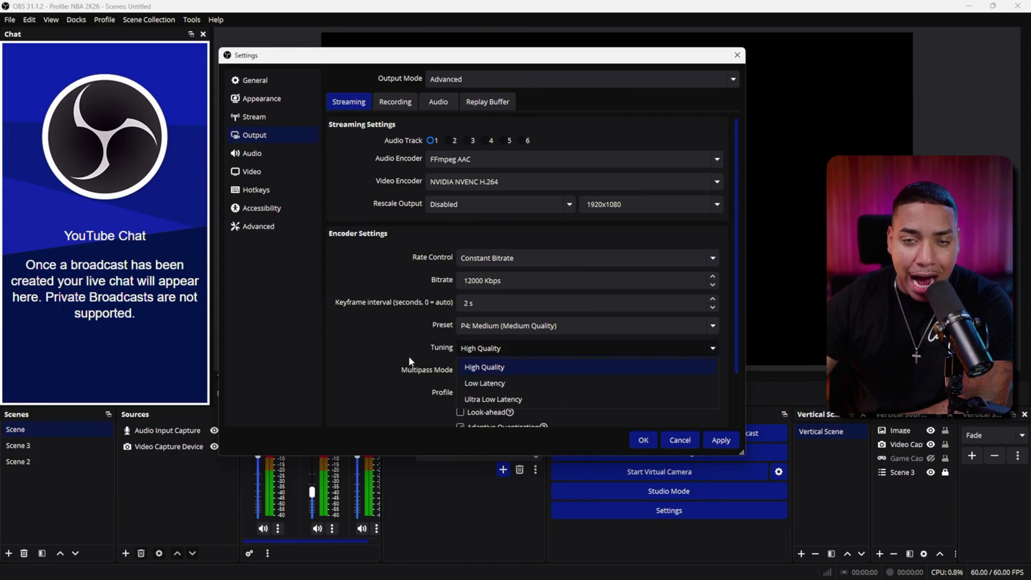
{"action": "left_click", "coordinate": [443, 394]}
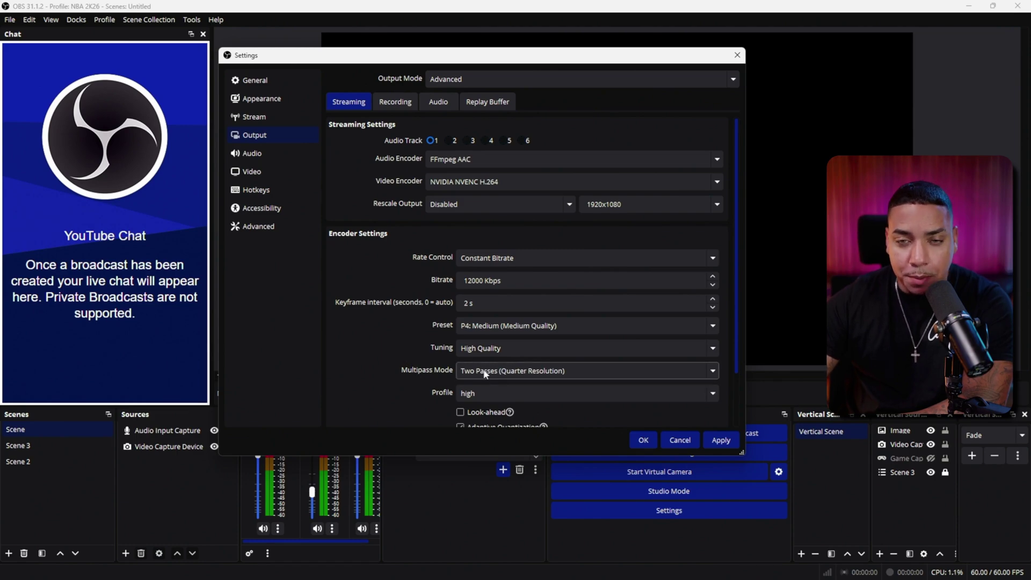
{"action": "scroll", "coordinate": [437, 400], "scroll_direction": "down", "scroll_amount": 2}
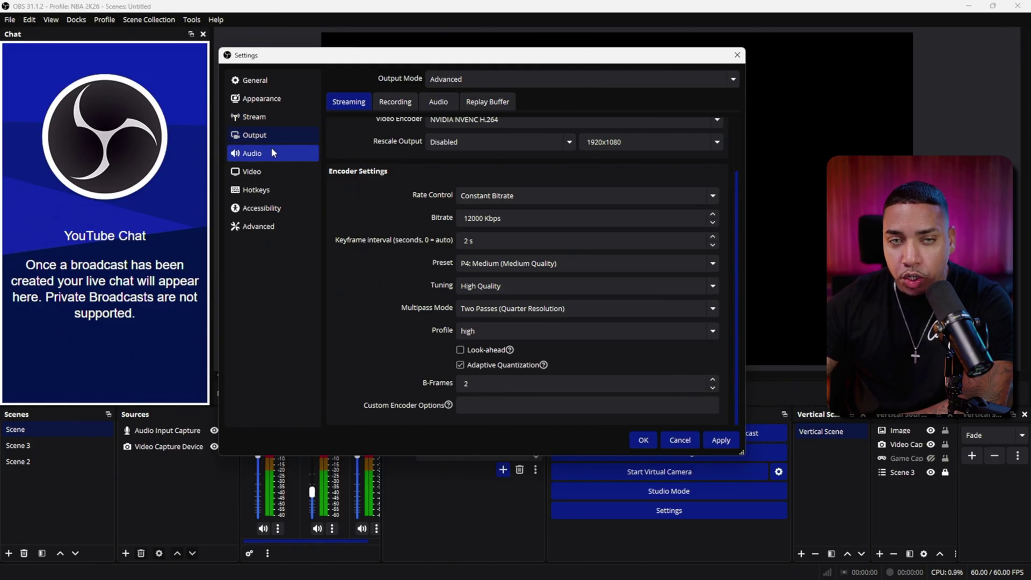
- Examine the stream delay, automatic reconnect and network options in the advanced OBS settings
{"action": "left_click", "coordinate": [277, 224]}
{"action": "scroll", "coordinate": [428, 266], "scroll_direction": "down", "scroll_amount": 5}
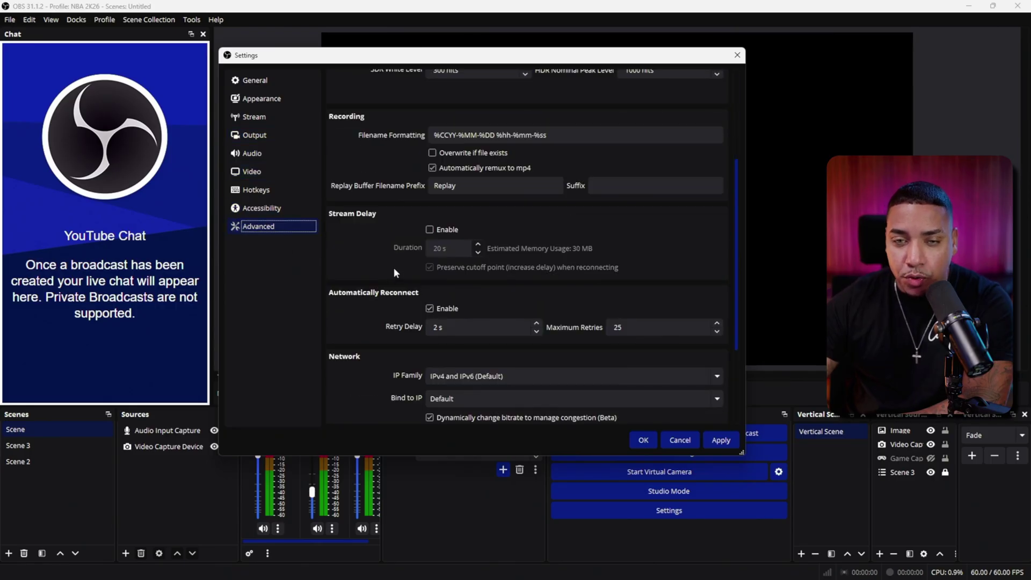
{"action": "scroll", "coordinate": [388, 273], "scroll_direction": "down", "scroll_amount": 1}
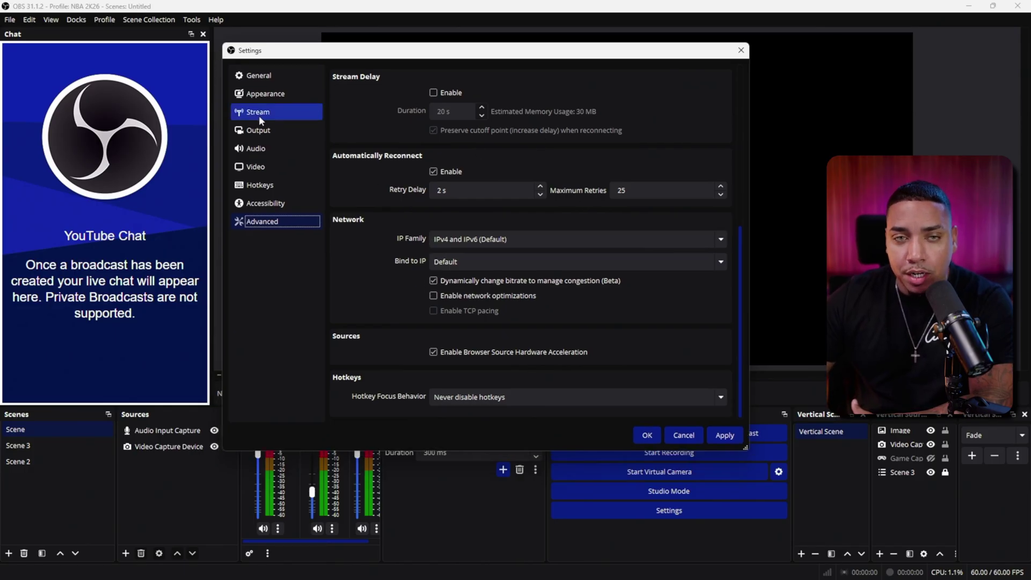
- Check the video resolution and frame rate settings, apply the OBS settings and close them
{"action": "left_click", "coordinate": [257, 167]}
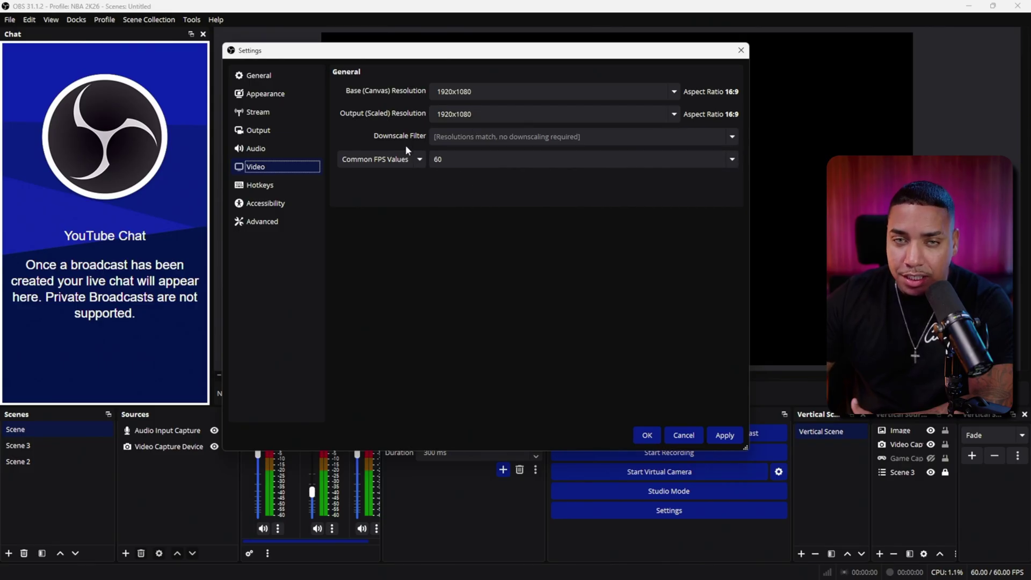
{"action": "left_click", "coordinate": [722, 435]}
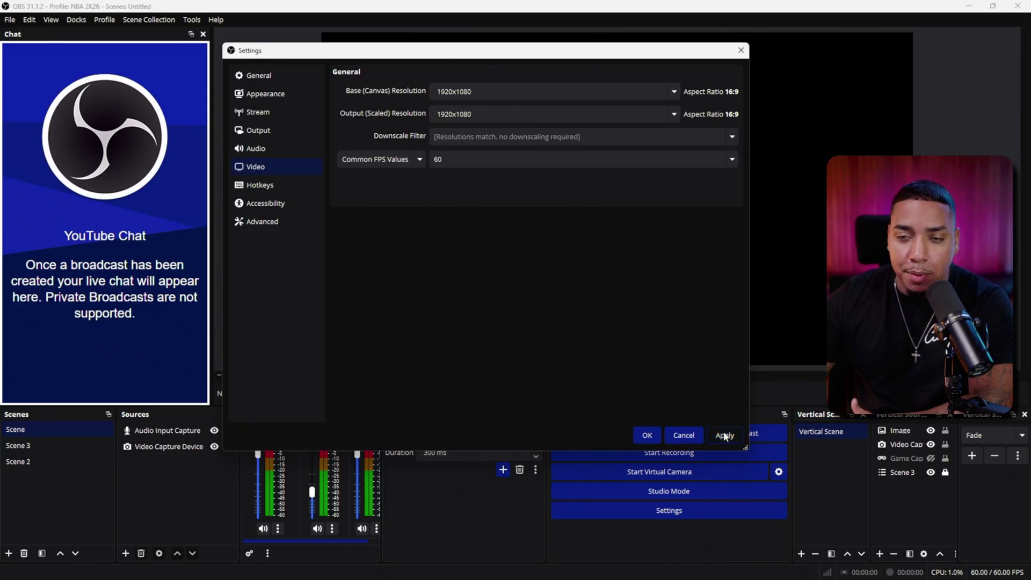
{"action": "left_click", "coordinate": [645, 431]}
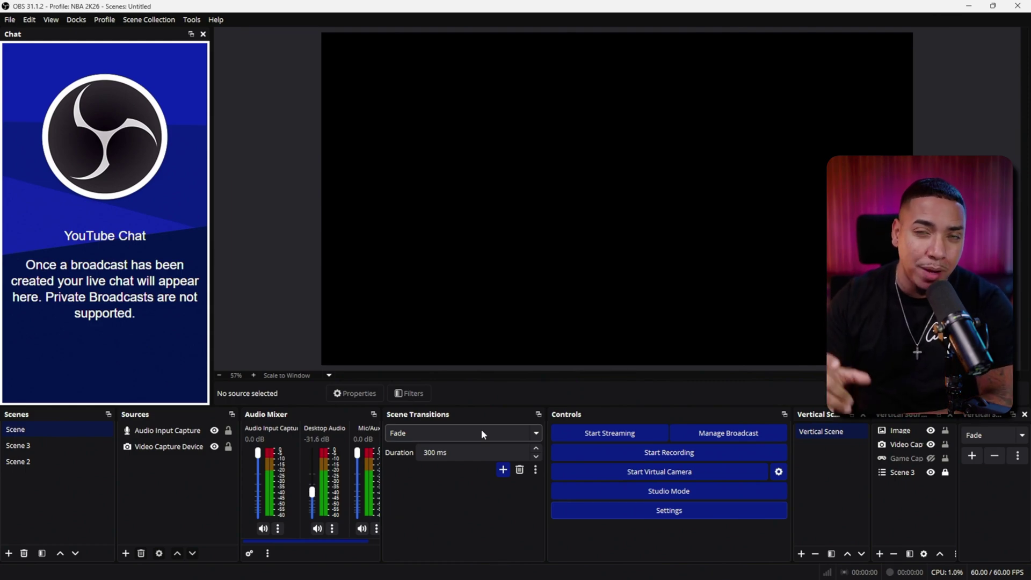
- Switch to YouTube Studio in the browser and view the visibility options in the live stream's edit settings
{"action": "mouse_move", "coordinate": [569, 577]}
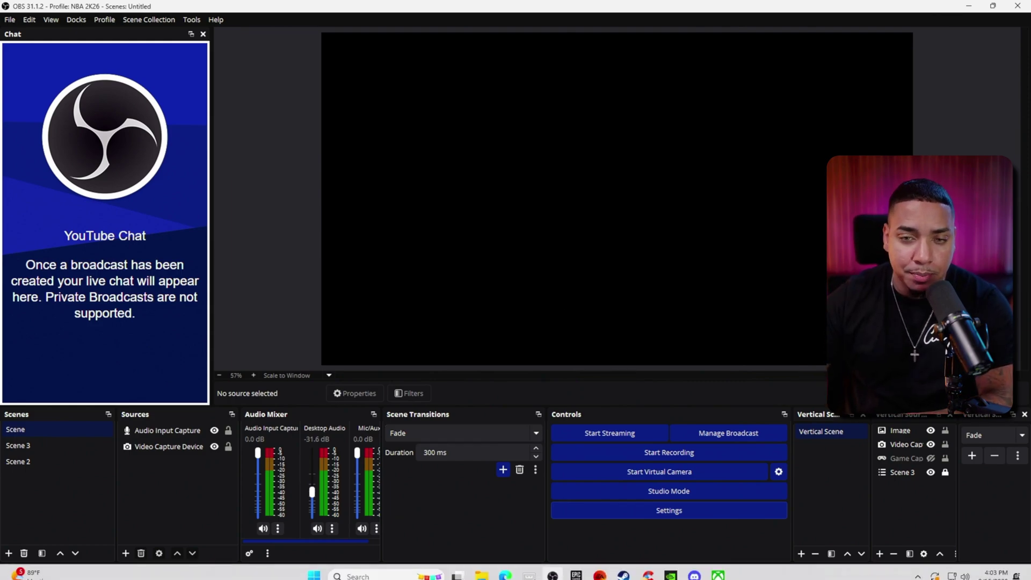
{"action": "left_click", "coordinate": [505, 569]}
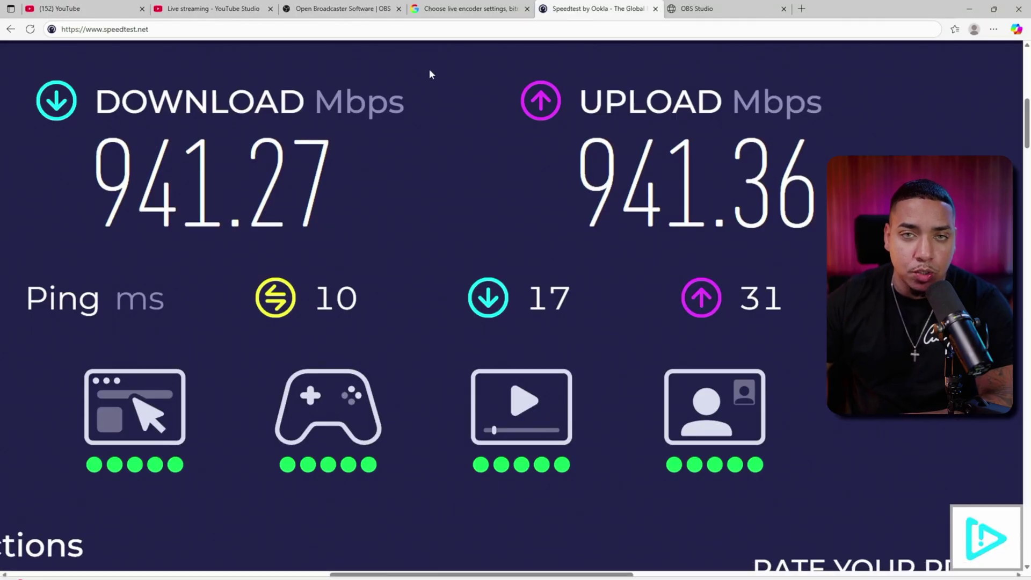
{"action": "left_click", "coordinate": [206, 9]}
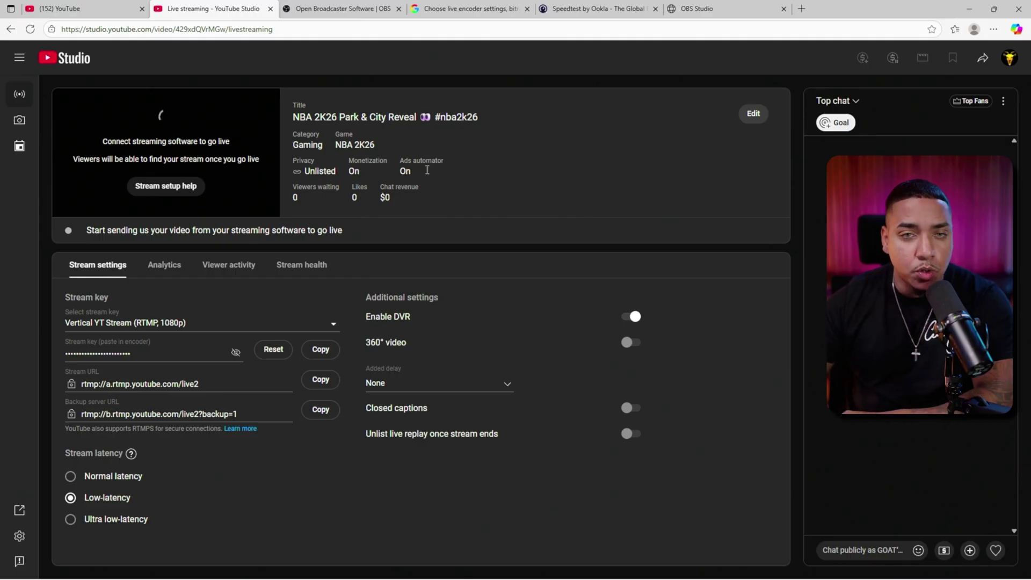
{"action": "left_click", "coordinate": [757, 114]}
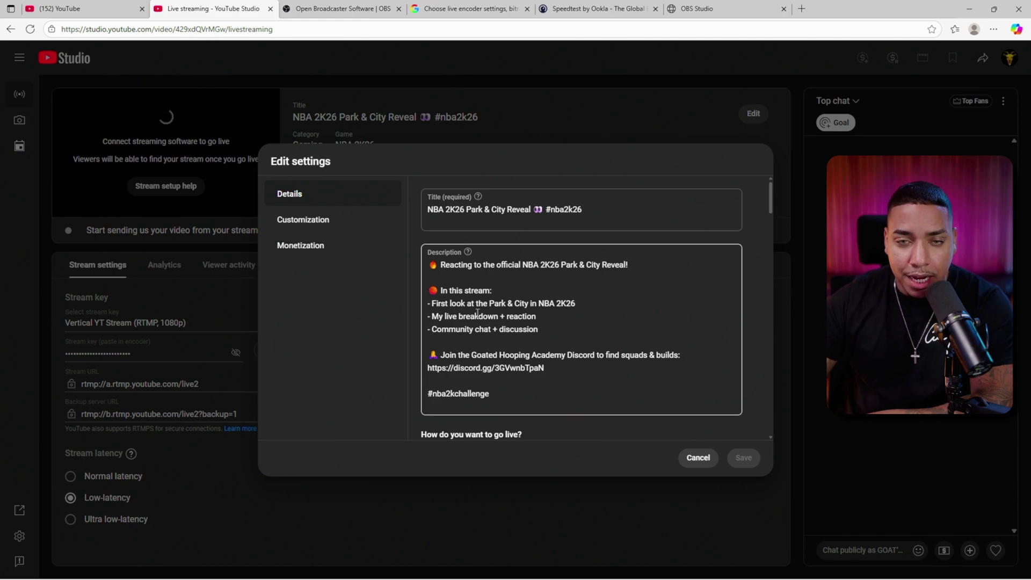
{"action": "scroll", "coordinate": [418, 337], "scroll_direction": "down", "scroll_amount": 2}
{"action": "scroll", "coordinate": [419, 337], "scroll_direction": "down", "scroll_amount": 2}
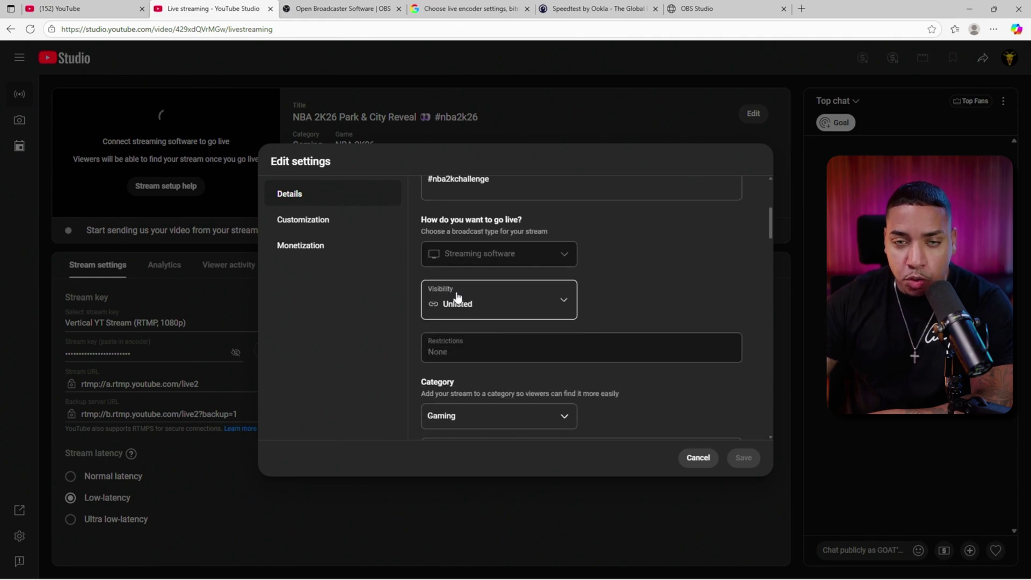
{"action": "left_click", "coordinate": [542, 303]}
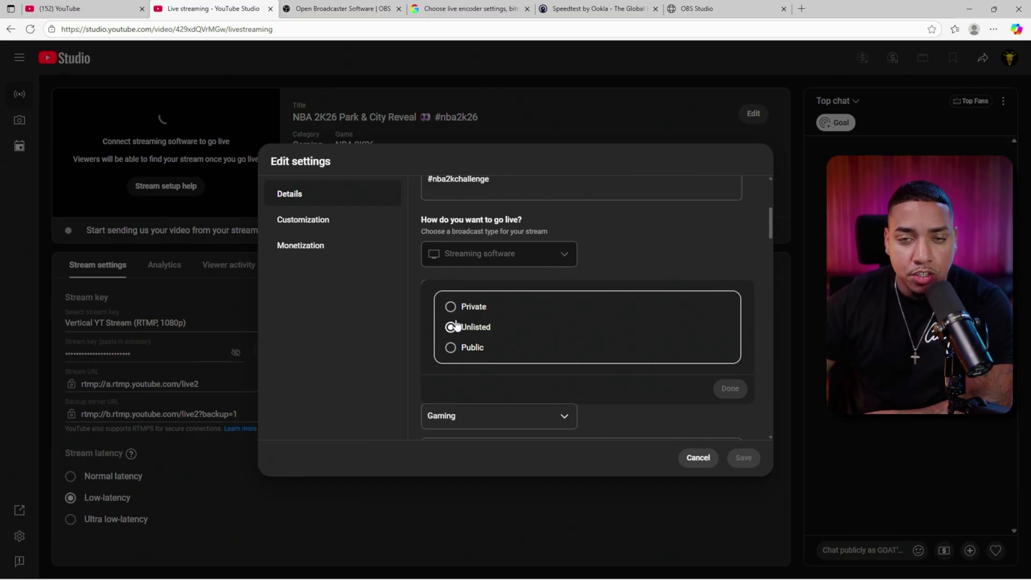
{"action": "left_click", "coordinate": [412, 325]}
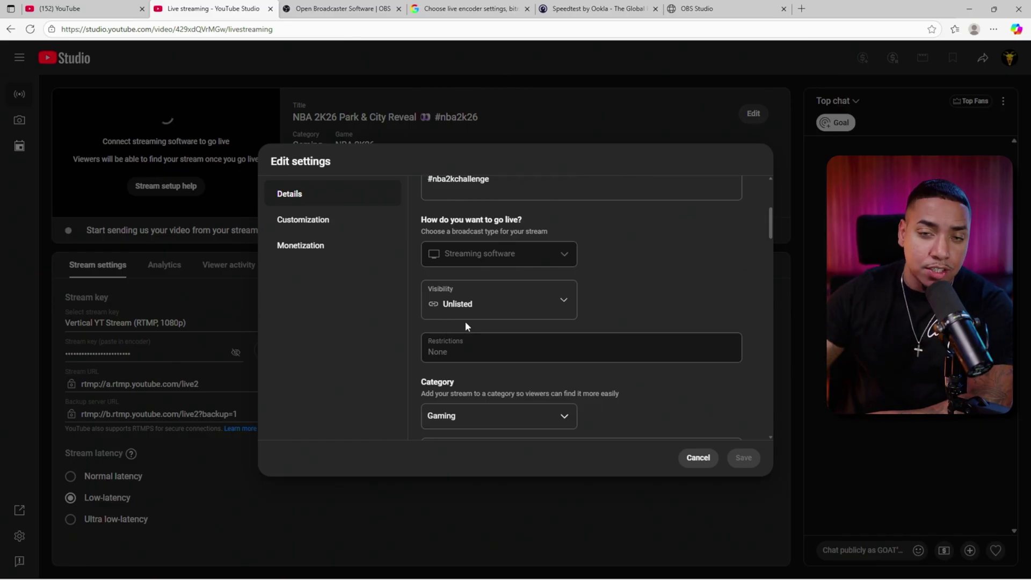
- Examine the stream's category, thumbnail, audience, altered content, tags, license and comment settings, and leave them without saving
{"action": "scroll", "coordinate": [414, 311], "scroll_direction": "down", "scroll_amount": 3}
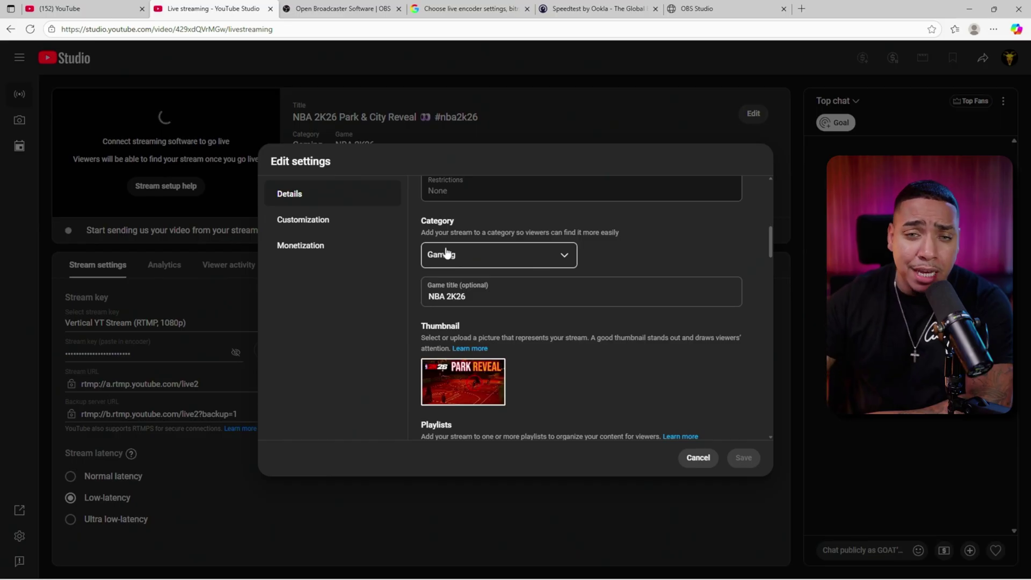
{"action": "scroll", "coordinate": [466, 298], "scroll_direction": "down", "scroll_amount": 2}
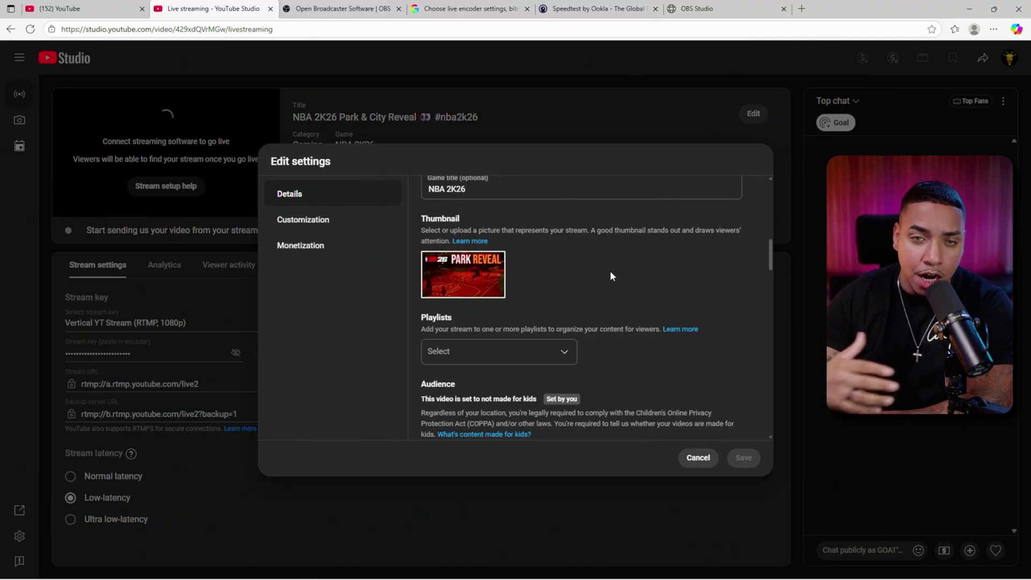
{"action": "scroll", "coordinate": [553, 336], "scroll_direction": "down", "scroll_amount": 4}
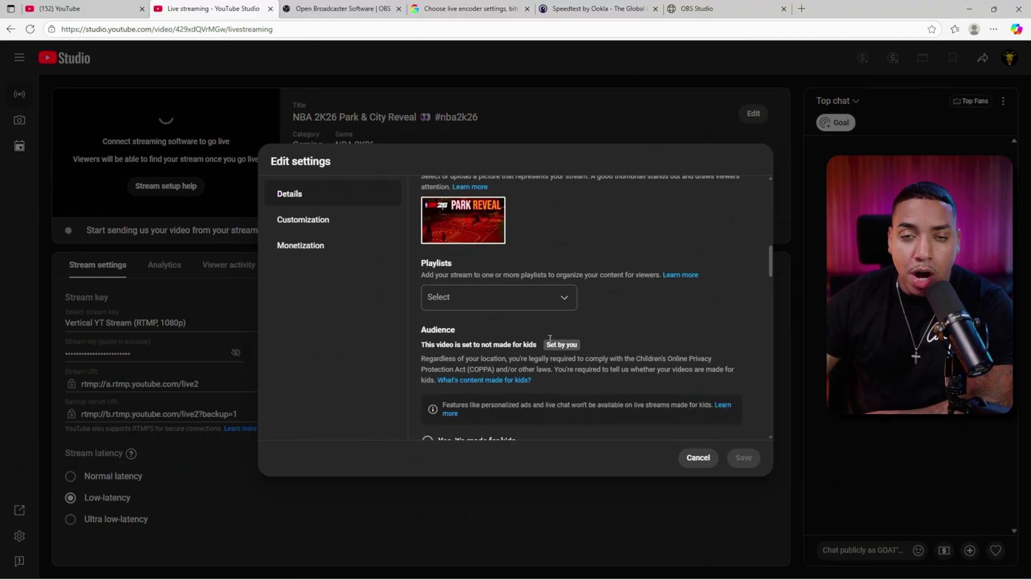
{"action": "scroll", "coordinate": [554, 346], "scroll_direction": "up", "scroll_amount": 1}
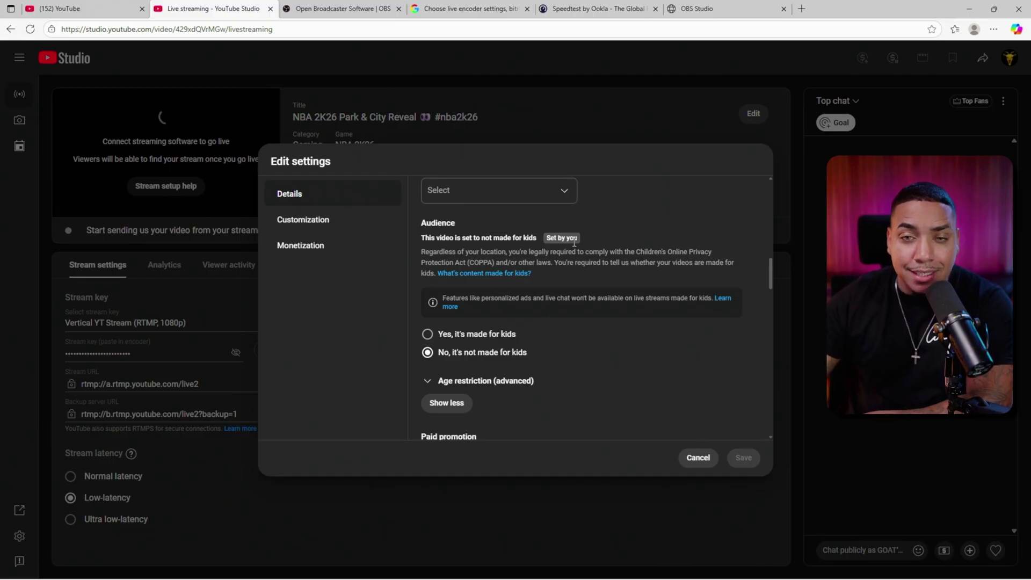
{"action": "scroll", "coordinate": [587, 335], "scroll_direction": "down", "scroll_amount": 1}
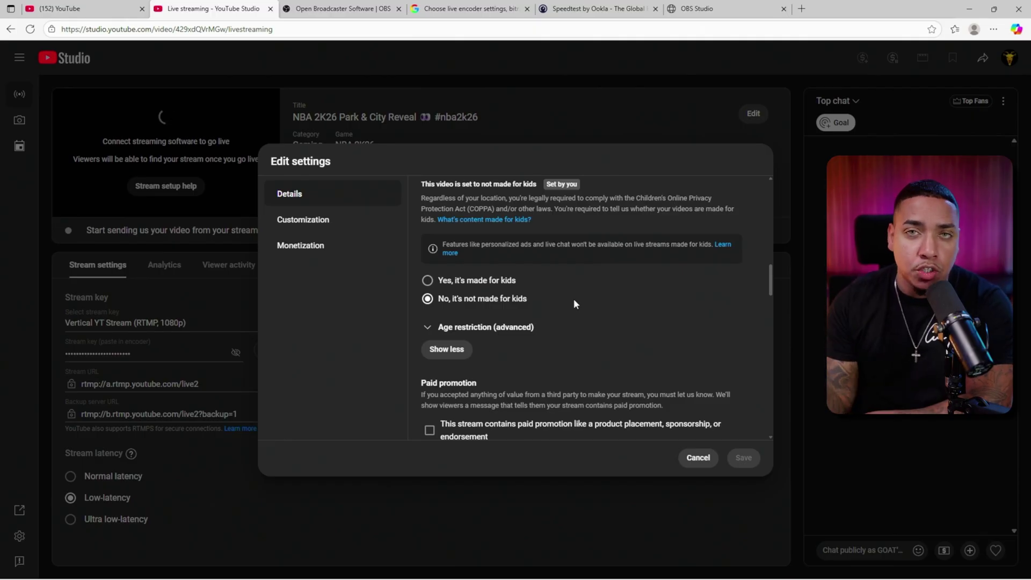
{"action": "scroll", "coordinate": [563, 310], "scroll_direction": "down", "scroll_amount": 1}
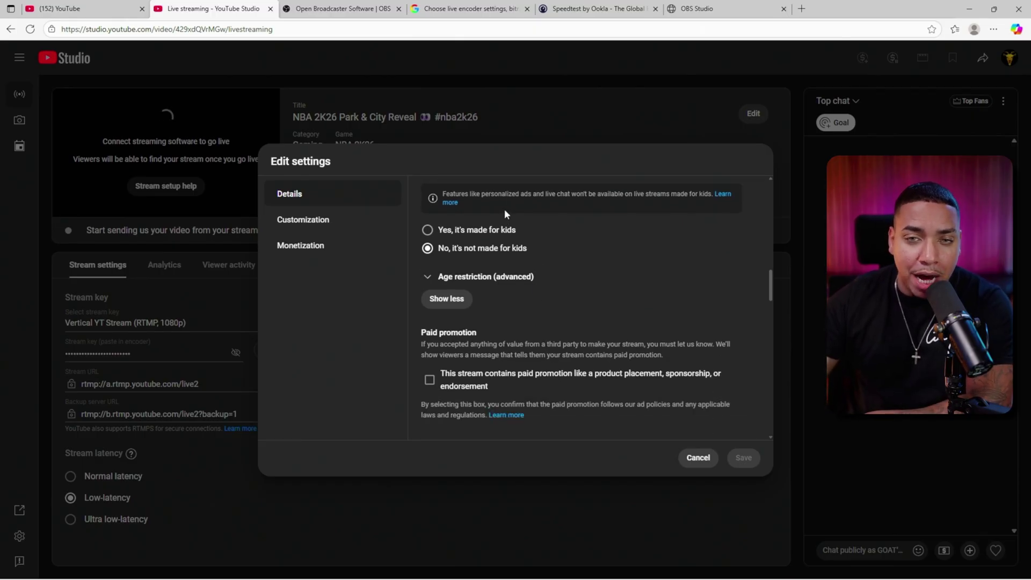
{"action": "scroll", "coordinate": [504, 209], "scroll_direction": "up", "scroll_amount": 2}
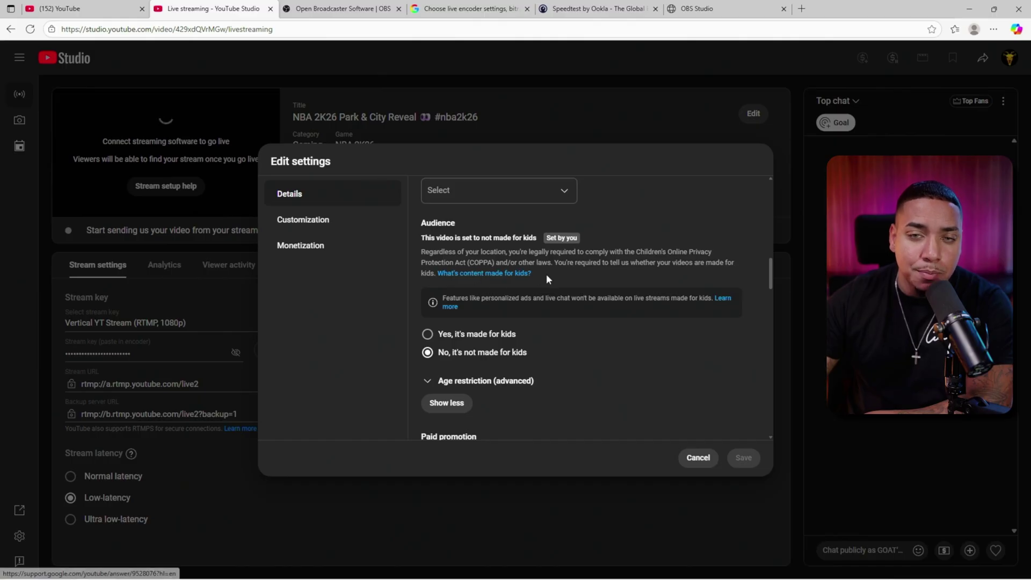
{"action": "scroll", "coordinate": [546, 277], "scroll_direction": "down", "scroll_amount": 2}
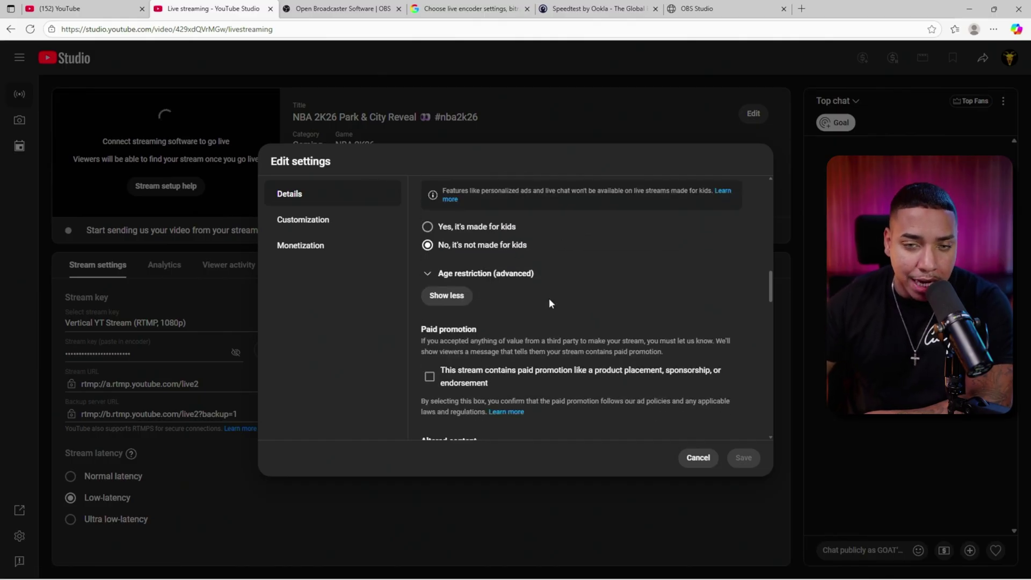
{"action": "scroll", "coordinate": [536, 304], "scroll_direction": "down", "scroll_amount": 2}
{"action": "scroll", "coordinate": [511, 266], "scroll_direction": "down", "scroll_amount": 2}
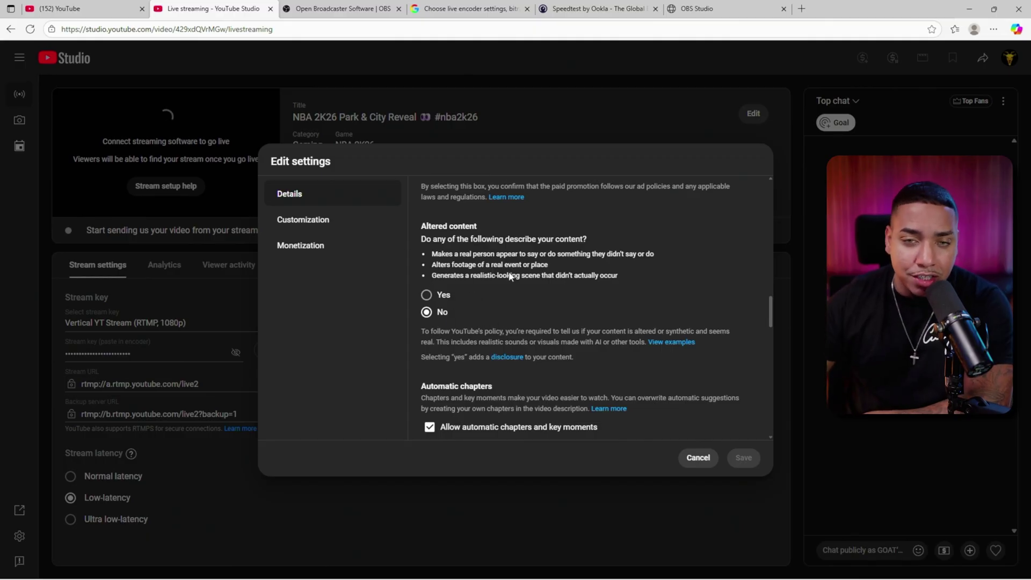
{"action": "scroll", "coordinate": [493, 308], "scroll_direction": "down", "scroll_amount": 3}
{"action": "scroll", "coordinate": [472, 271], "scroll_direction": "down", "scroll_amount": 2}
{"action": "scroll", "coordinate": [472, 271], "scroll_direction": "up", "scroll_amount": 2}
{"action": "scroll", "coordinate": [461, 304], "scroll_direction": "down", "scroll_amount": 4}
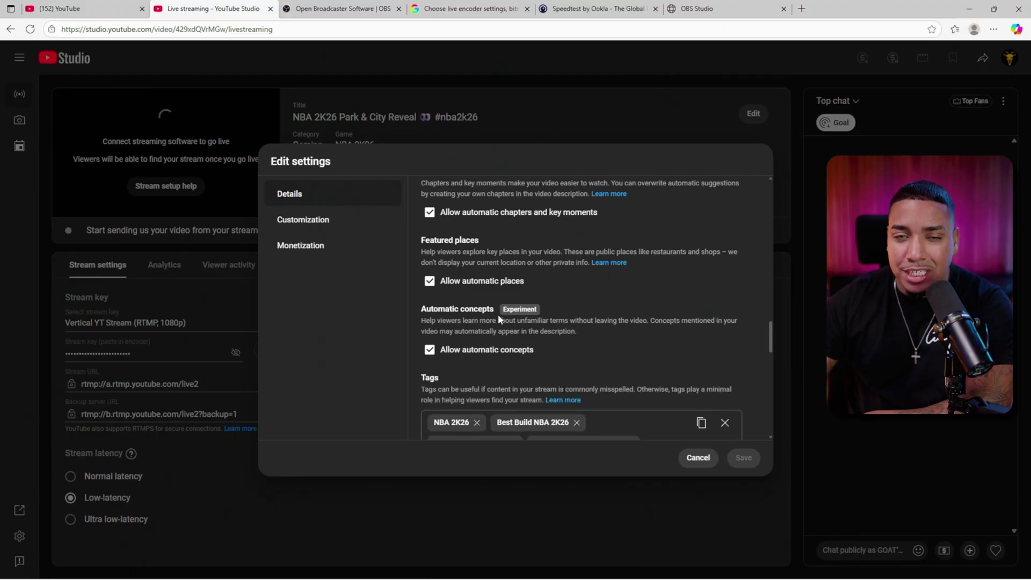
{"action": "scroll", "coordinate": [526, 314], "scroll_direction": "down", "scroll_amount": 4}
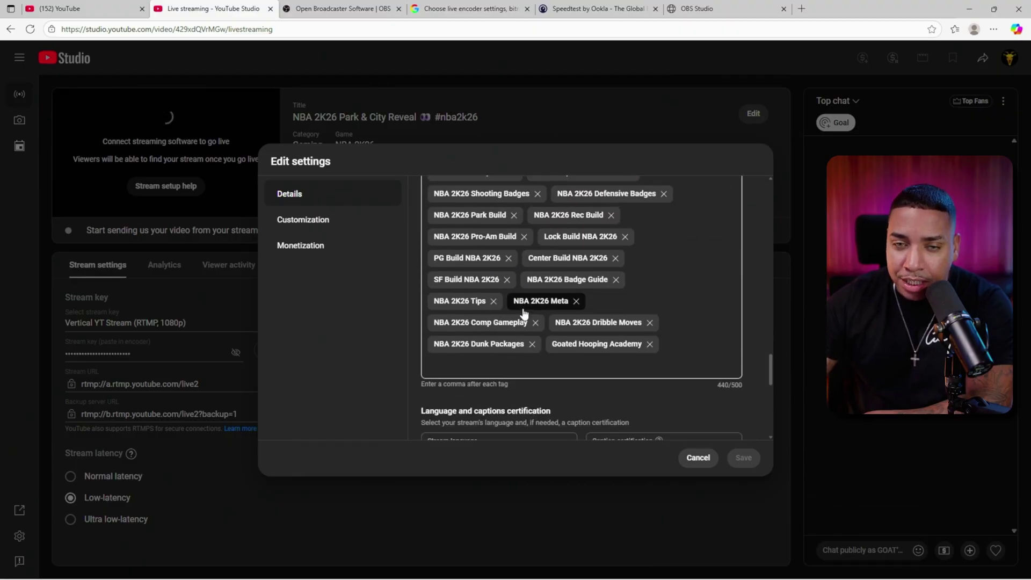
{"action": "scroll", "coordinate": [476, 318], "scroll_direction": "down", "scroll_amount": 6}
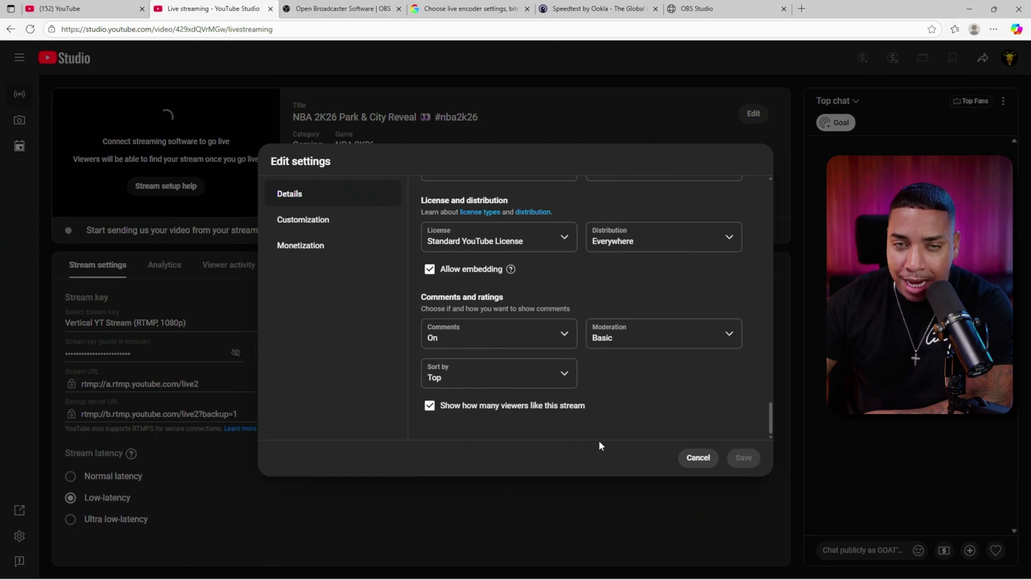
{"action": "left_click", "coordinate": [693, 457]}
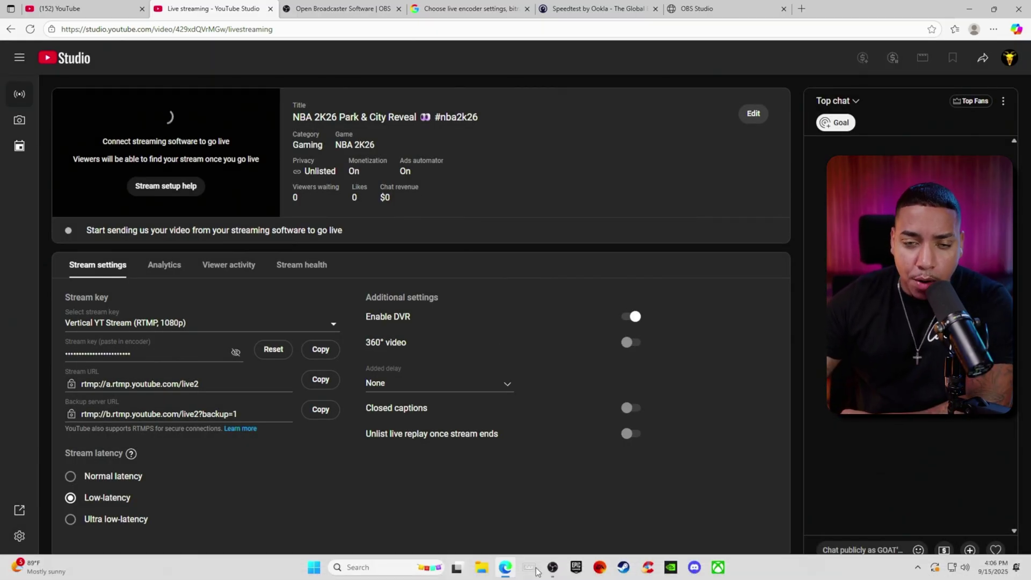
- Switch to OBS Studio and look up the existing NBA 2K26 Park & City Reveal broadcast in the YouTube broadcast setup
{"action": "left_click", "coordinate": [553, 574]}
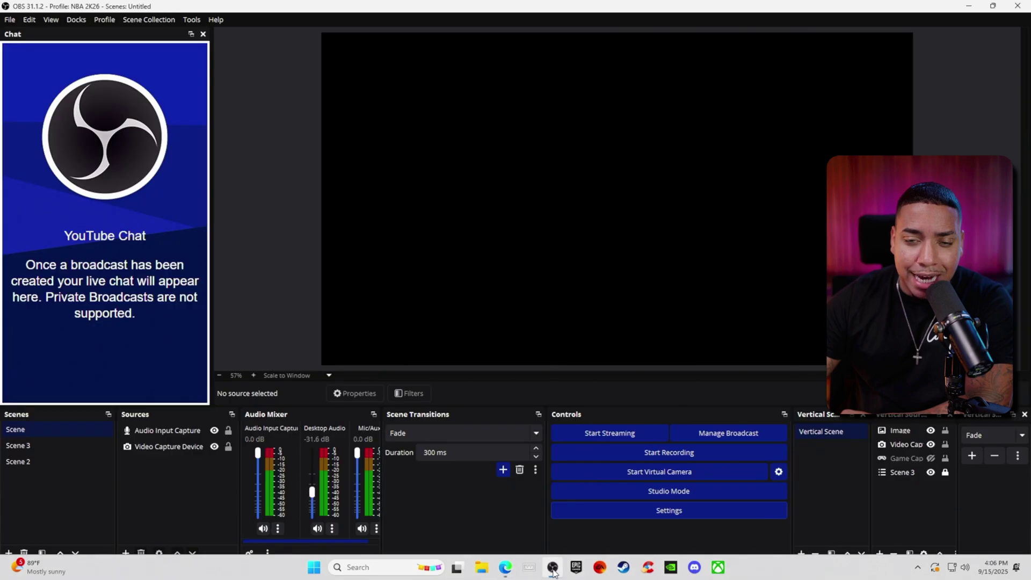
{"action": "left_click", "coordinate": [729, 438]}
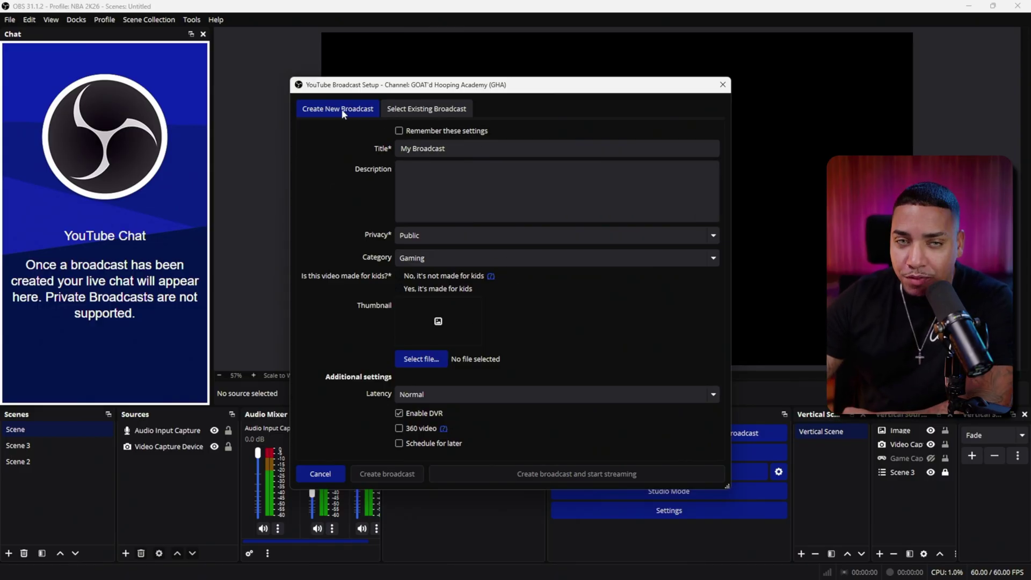
{"action": "left_click", "coordinate": [420, 110]}
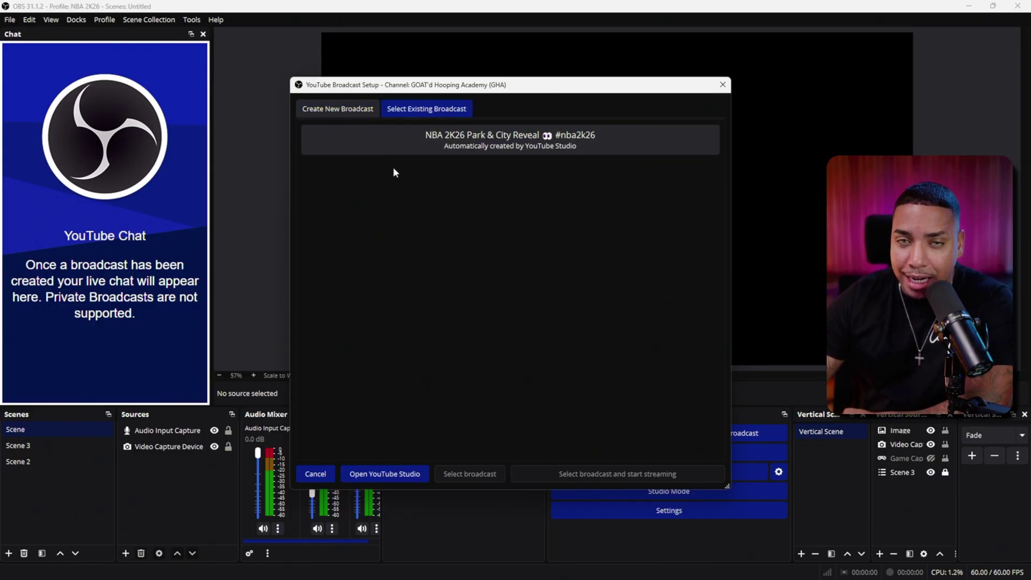
{"action": "left_click", "coordinate": [413, 145]}
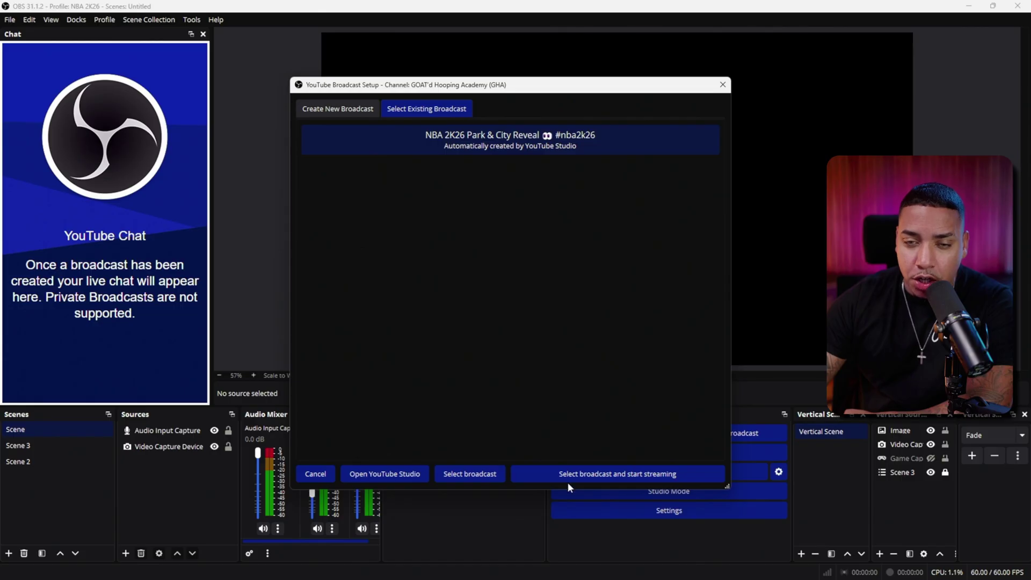
- Fill in a new broadcast with settings remembered, Unlisted privacy, not made for kids and Low latency
{"action": "left_click", "coordinate": [334, 110]}
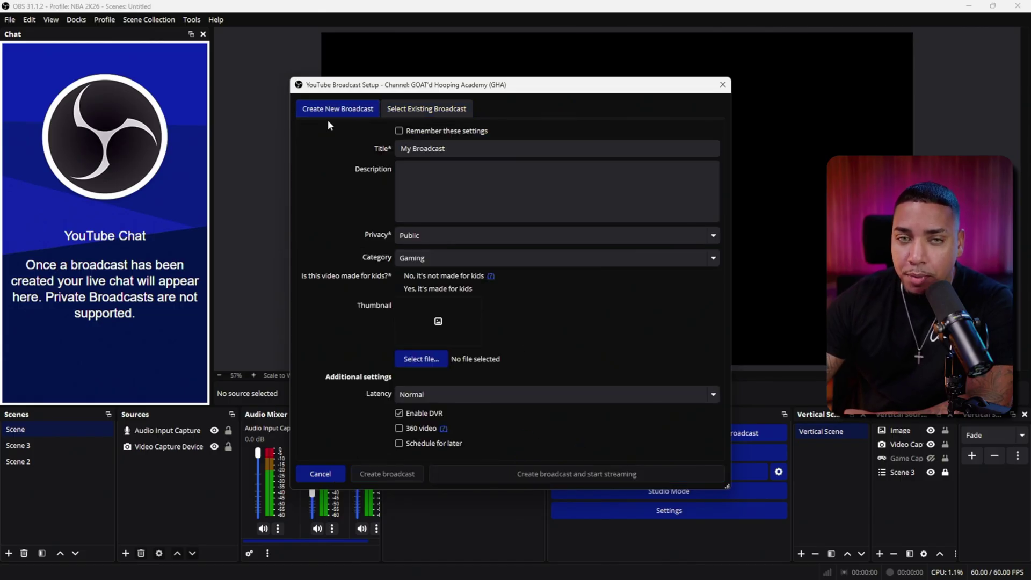
{"action": "left_click", "coordinate": [399, 148]}
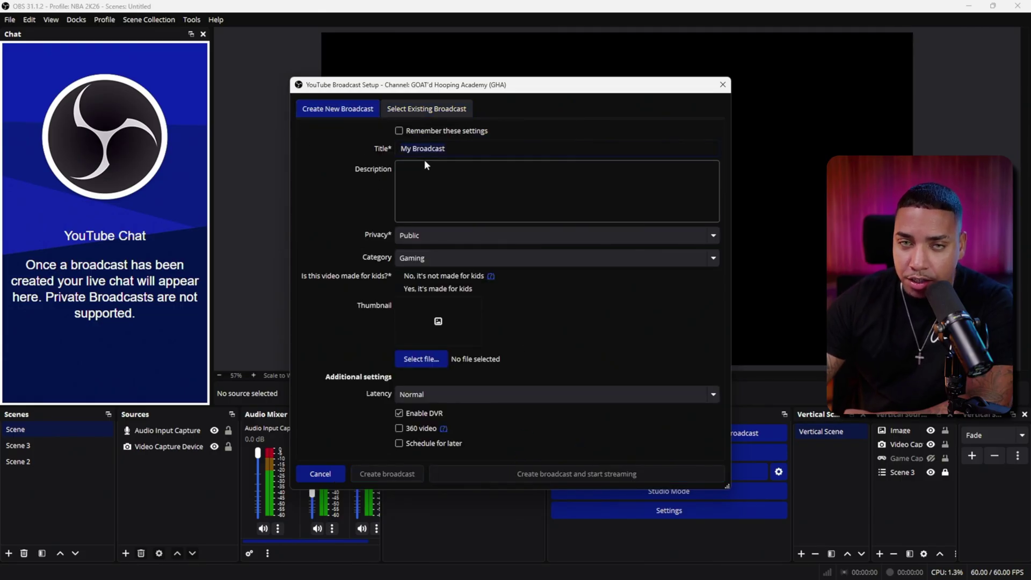
{"action": "left_click", "coordinate": [398, 131]}
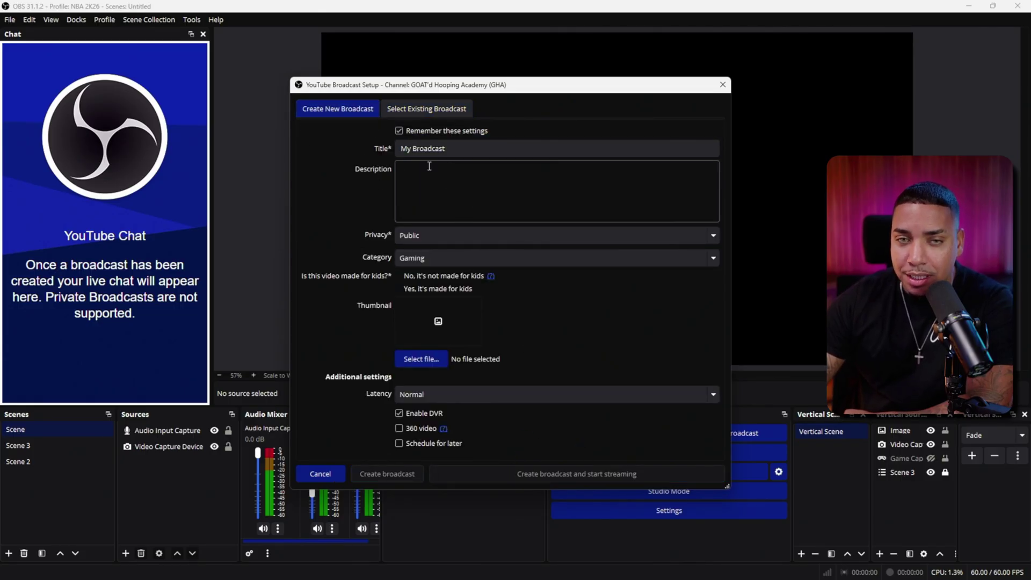
{"action": "left_click", "coordinate": [429, 236]}
{"action": "left_click", "coordinate": [438, 271]}
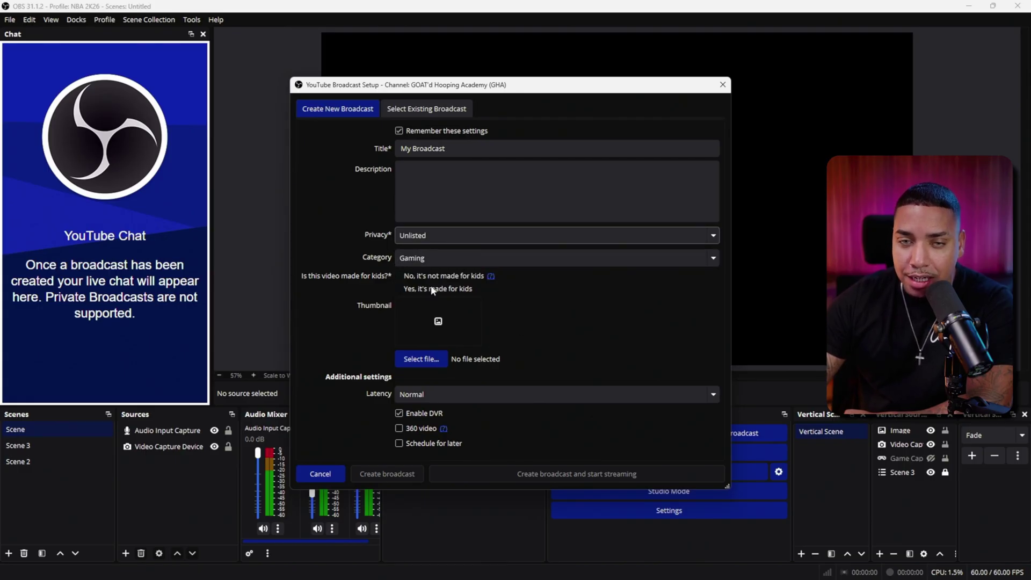
{"action": "left_click", "coordinate": [399, 288]}
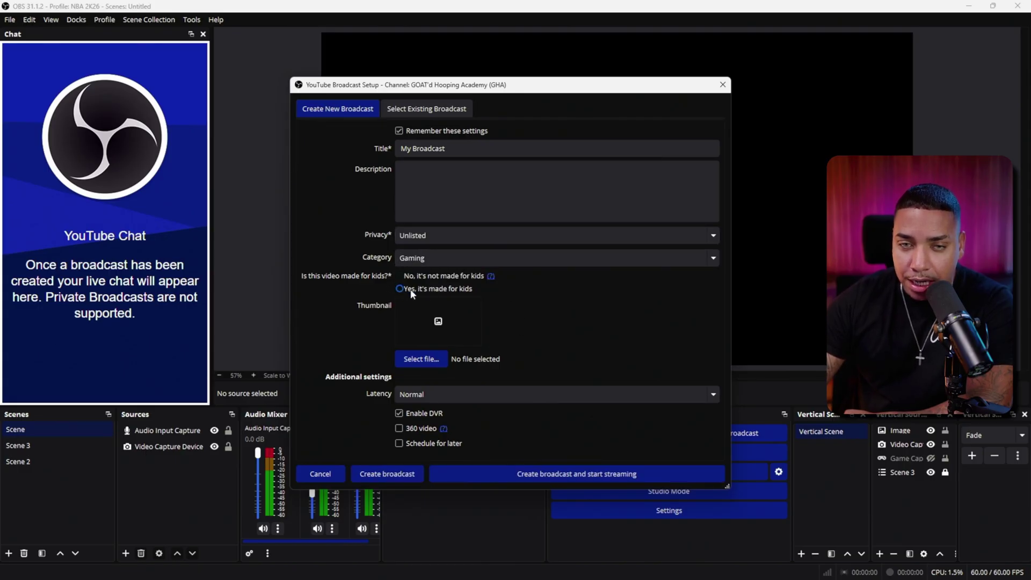
{"action": "left_click", "coordinate": [399, 275]}
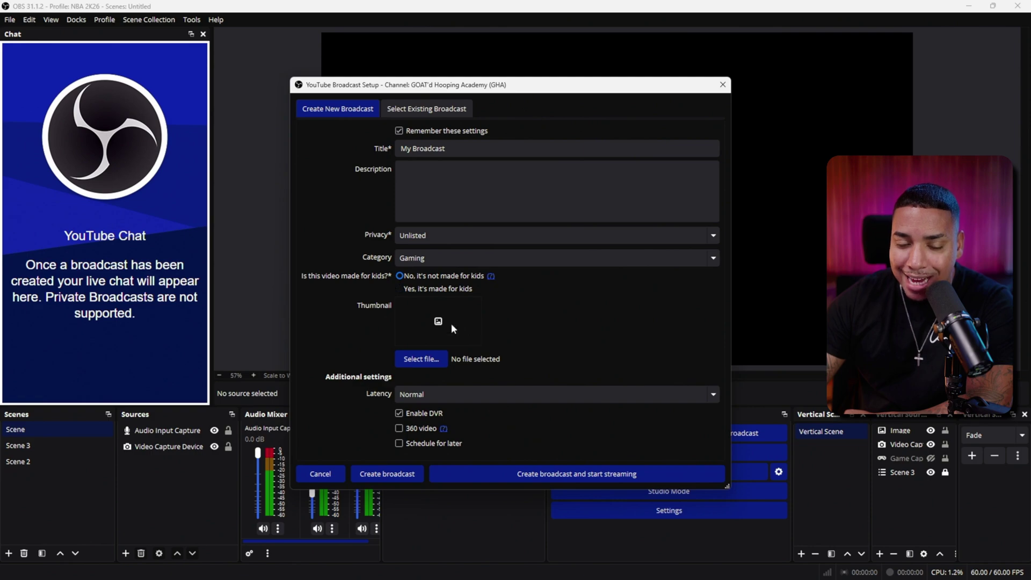
{"action": "left_click", "coordinate": [447, 393]}
{"action": "left_click", "coordinate": [433, 430]}
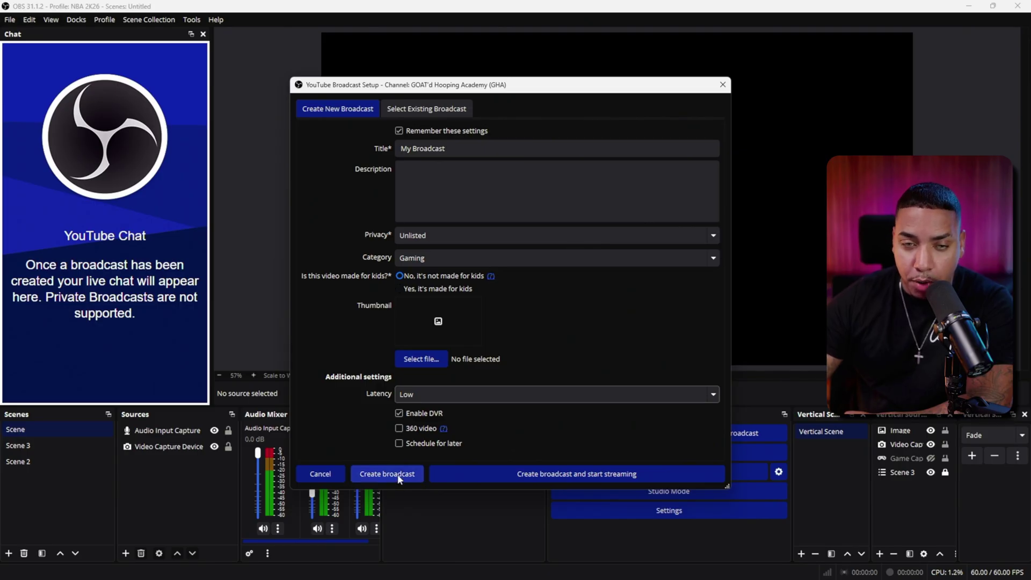
- Examine the auto-start, auto-stop and date options for scheduling the broadcast, turn scheduling off again and leave the broadcast setup
{"action": "left_click", "coordinate": [399, 444]}
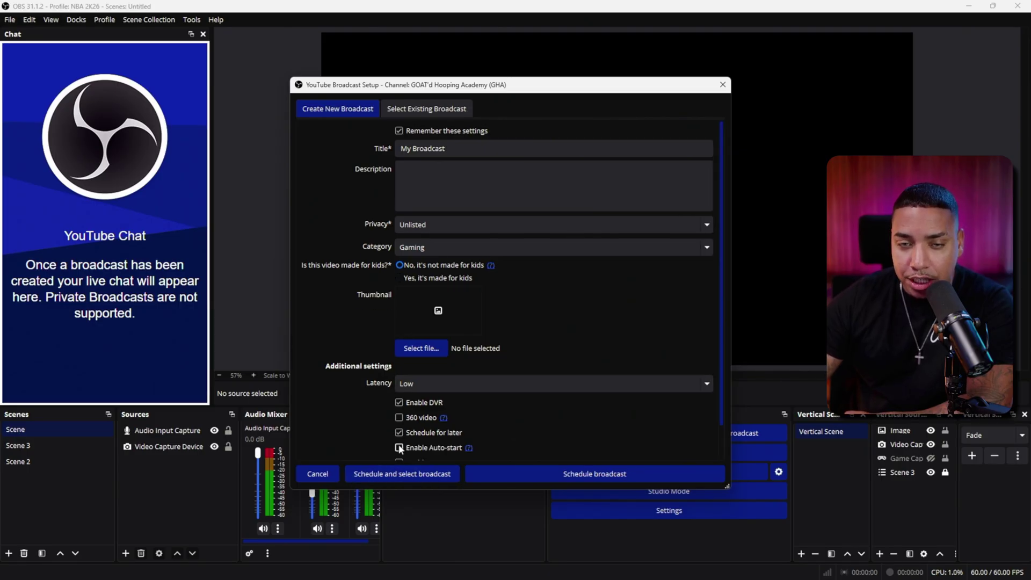
{"action": "left_click_drag", "start_coordinate": [718, 318], "coordinate": [717, 411]}
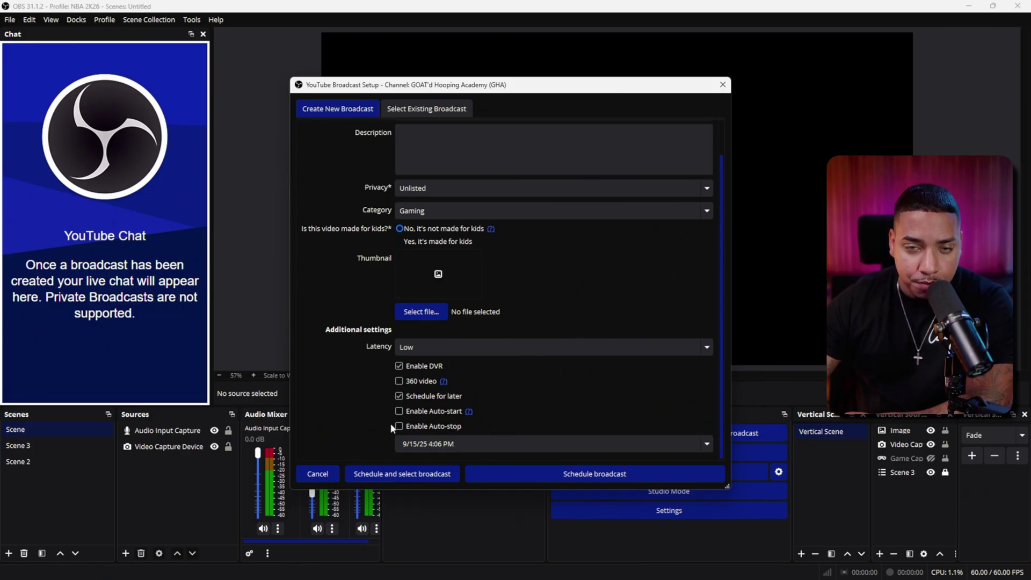
{"action": "left_click", "coordinate": [399, 396]}
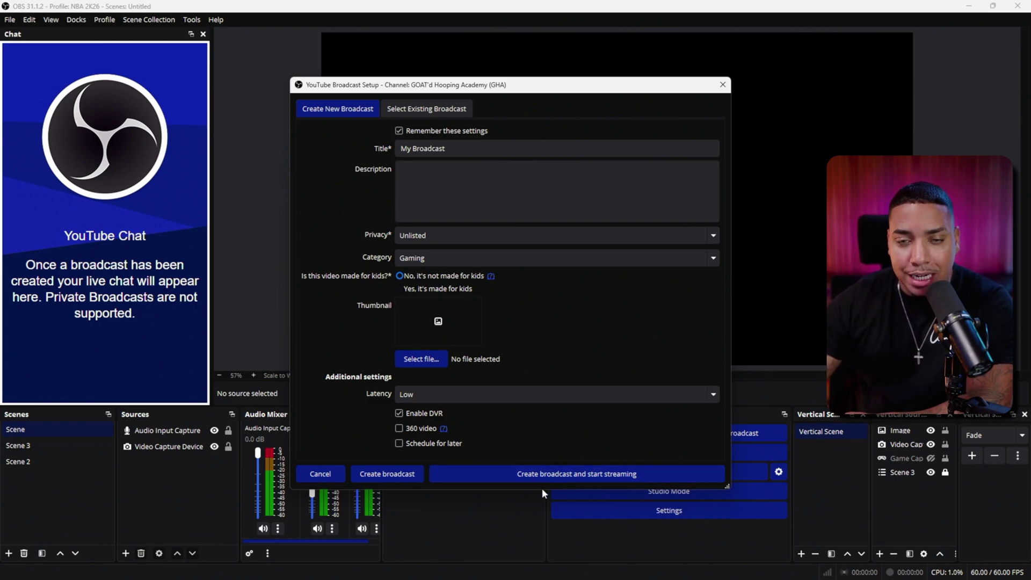
{"action": "left_click", "coordinate": [598, 476]}
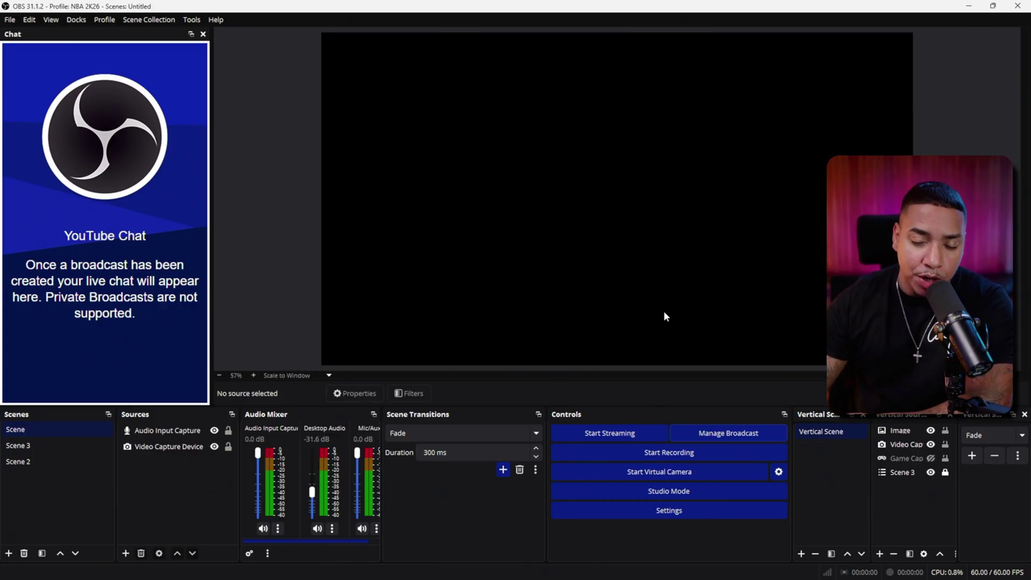
- Create a new broadcast with Unlisted privacy that is not made for kids, and start streaming to it
{"action": "left_click", "coordinate": [611, 435]}
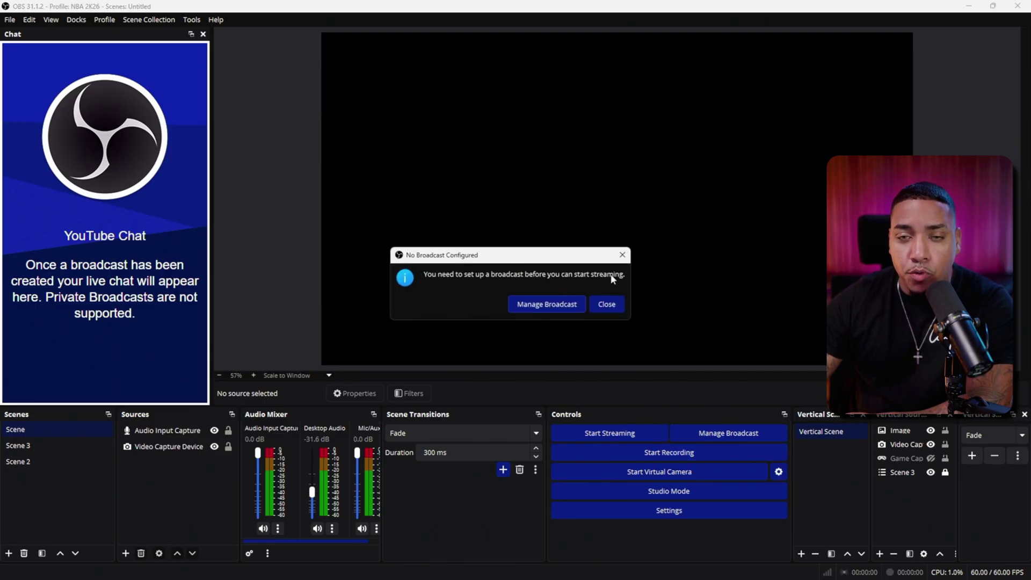
{"action": "left_click", "coordinate": [546, 305]}
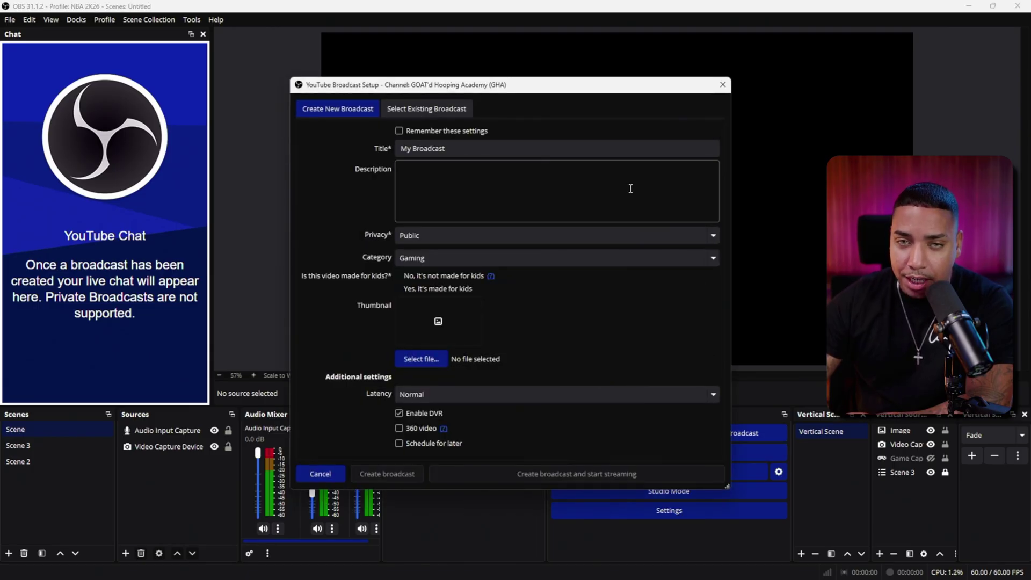
{"action": "left_click", "coordinate": [433, 237]}
{"action": "left_click", "coordinate": [427, 270]}
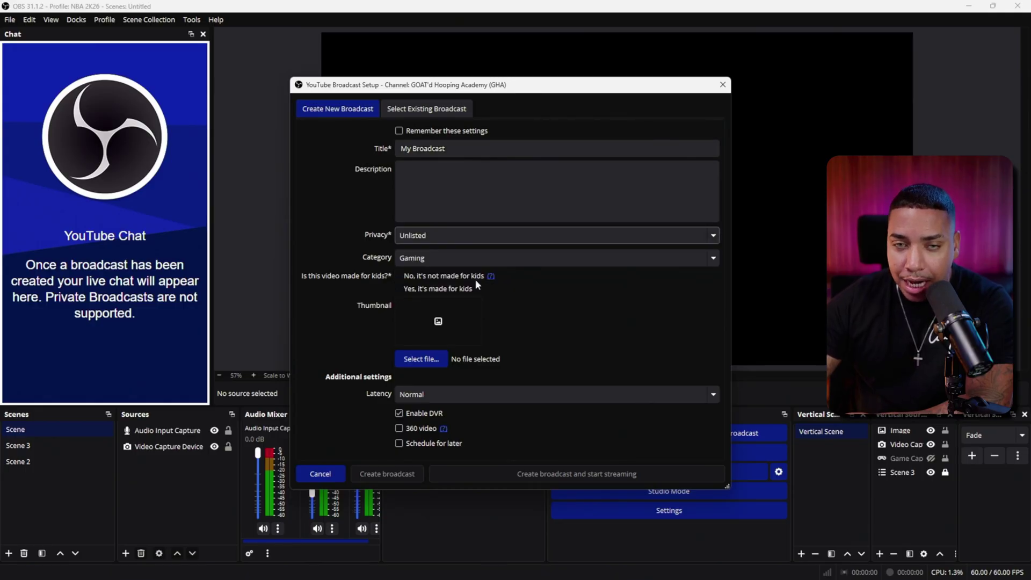
{"action": "left_click", "coordinate": [398, 276]}
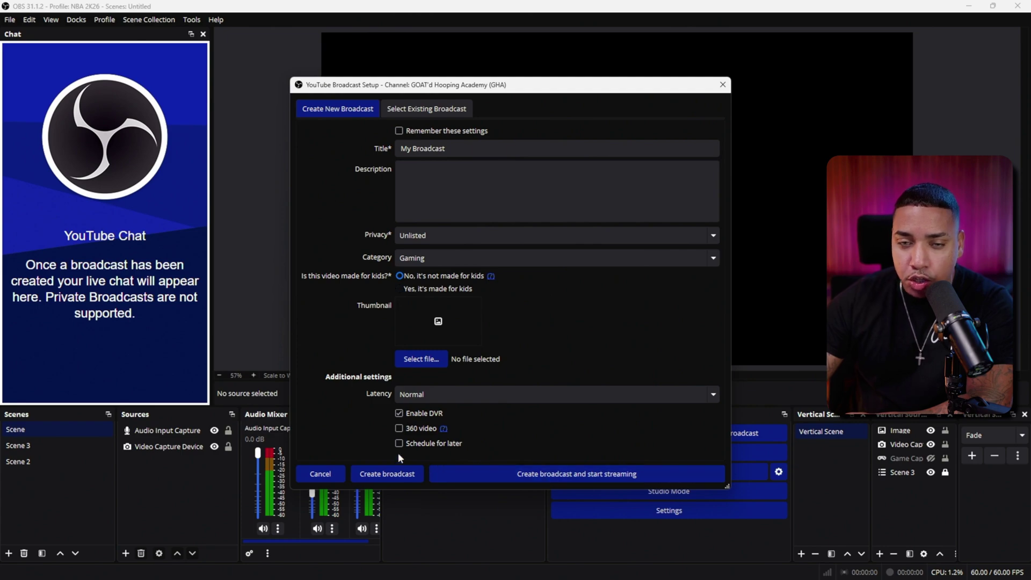
{"action": "left_click", "coordinate": [547, 475]}
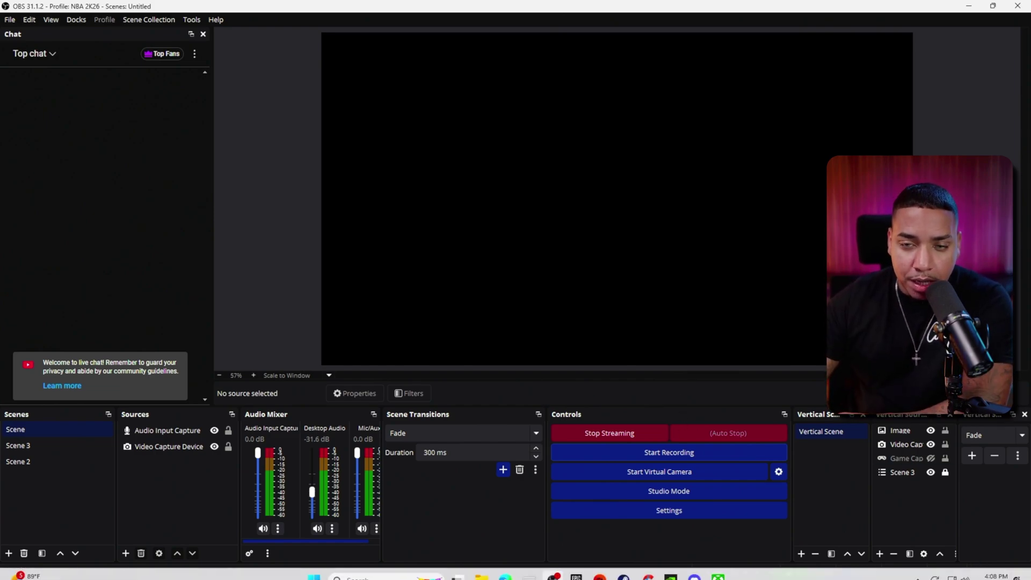
- Switch to YouTube Studio in the browser, check the details of the live My Broadcast stream and view its live control room
{"action": "mouse_move", "coordinate": [636, 573]}
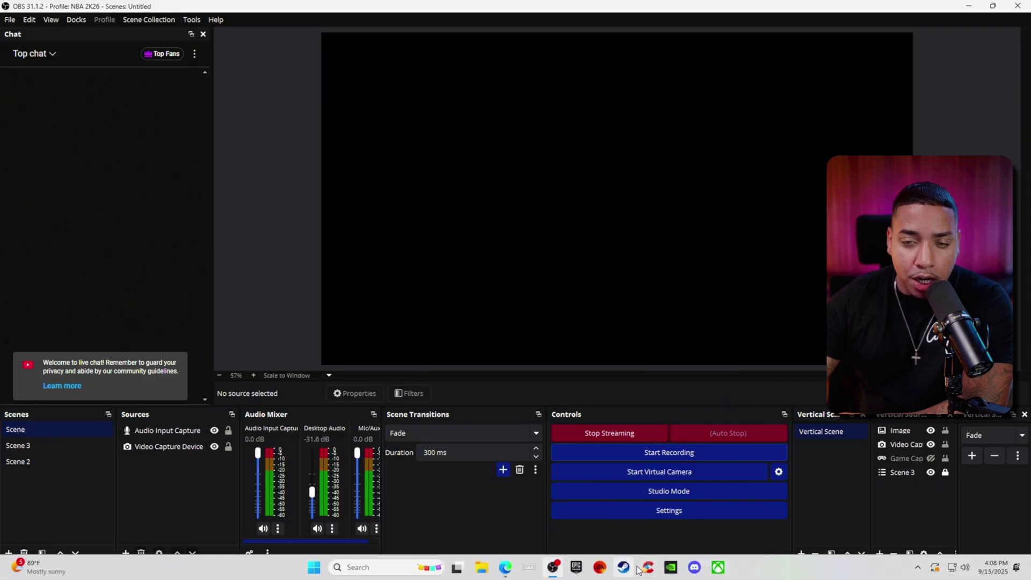
{"action": "left_click", "coordinate": [502, 569]}
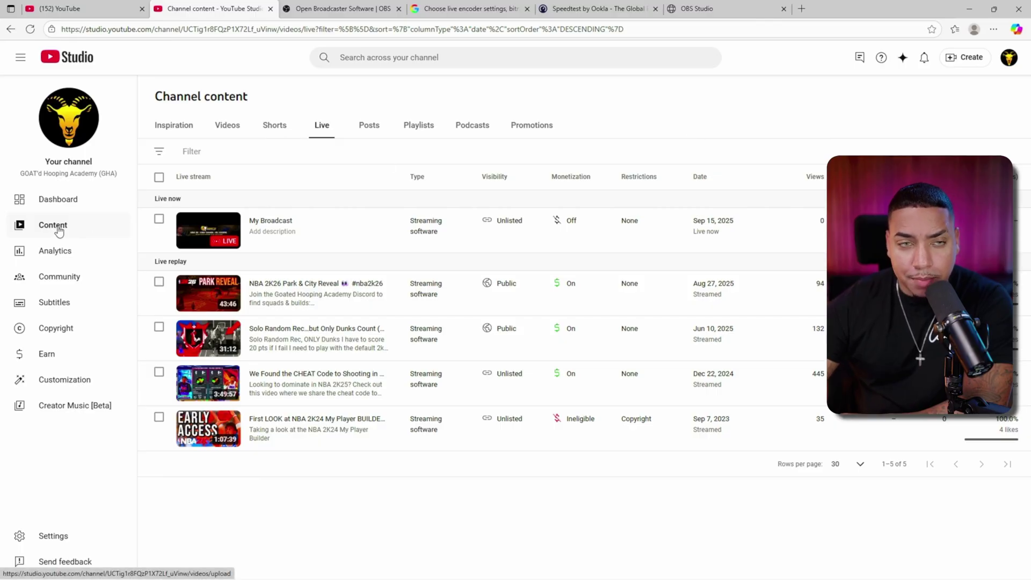
{"action": "left_click", "coordinate": [271, 222]}
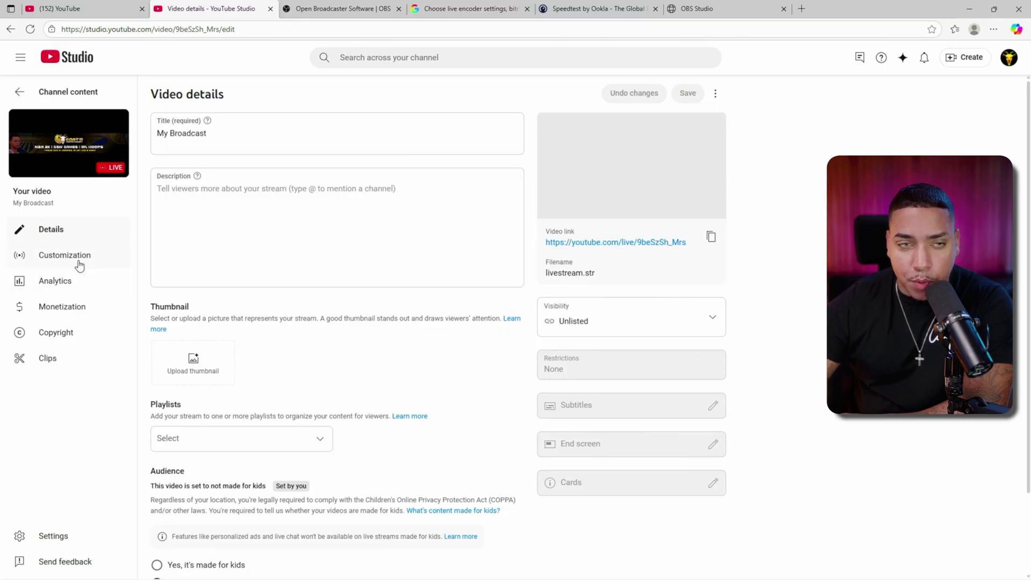
{"action": "left_click", "coordinate": [20, 96]}
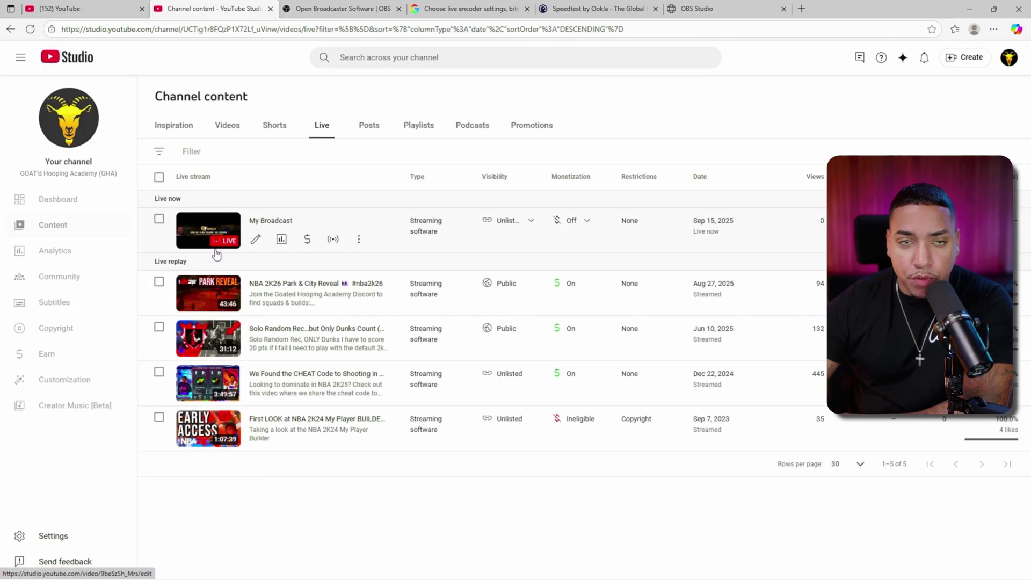
{"action": "left_click", "coordinate": [332, 240]}
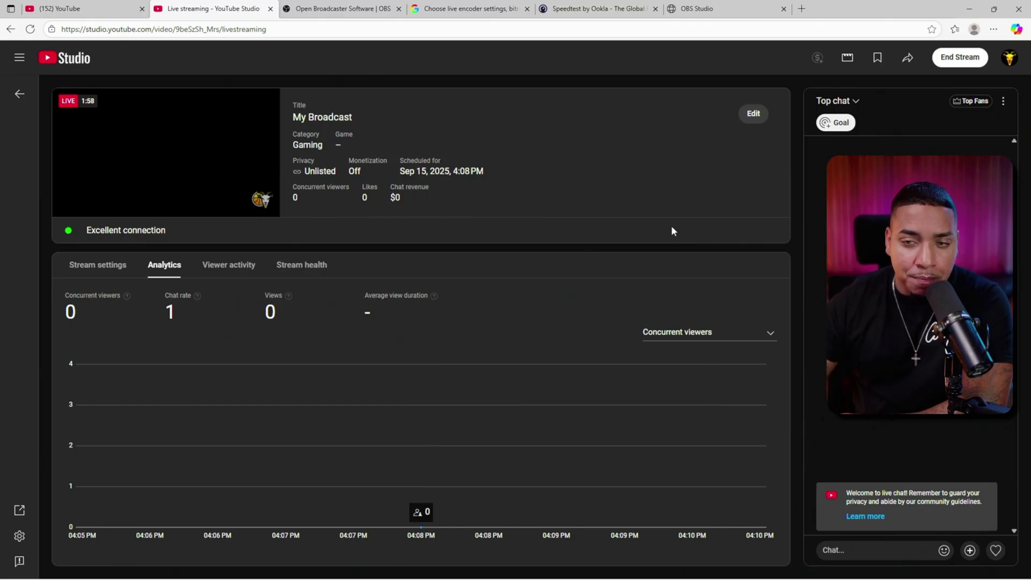
- Switch back to OBS Studio and stop the stream
{"action": "left_click", "coordinate": [553, 571]}
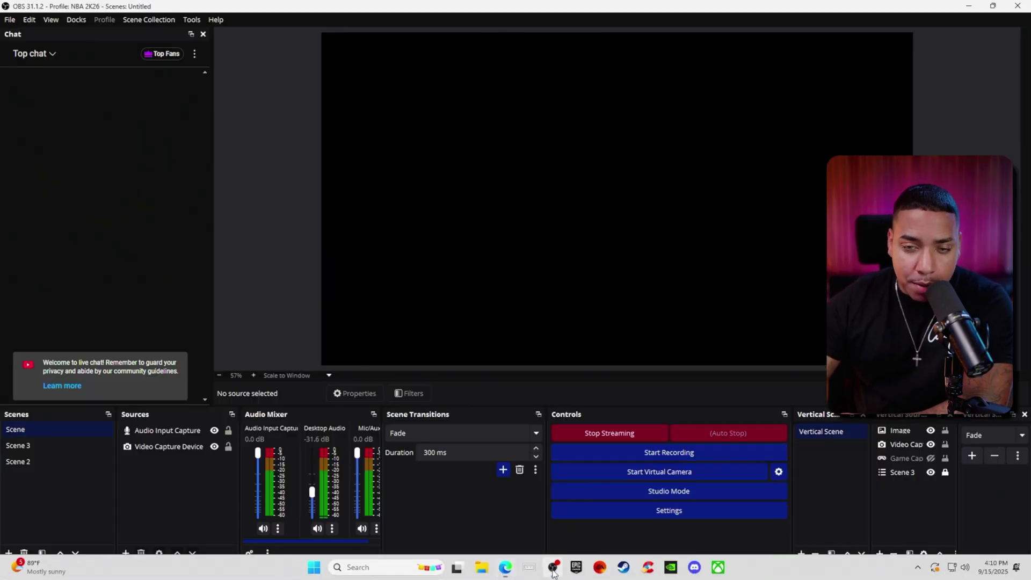
{"action": "left_click", "coordinate": [608, 433]}
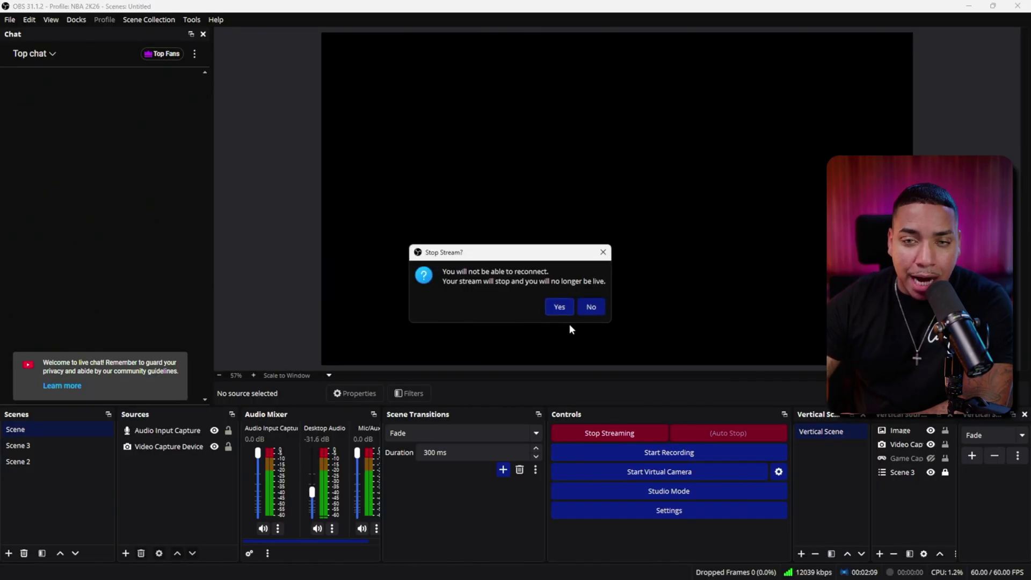
{"action": "left_click", "coordinate": [559, 307]}
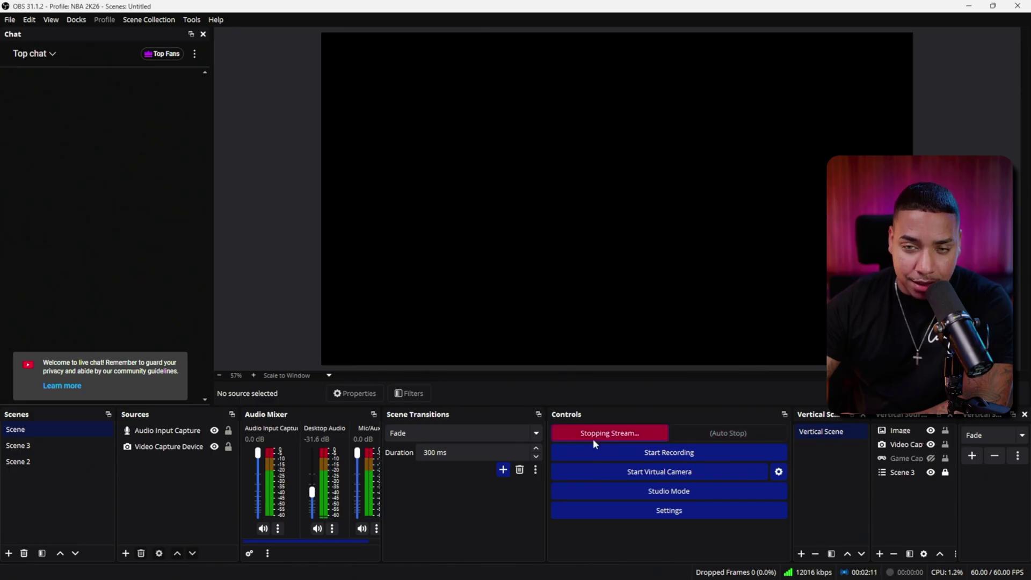
- End the My Broadcast stream in YouTube Studio's live control room in the browser, and return to OBS Studio
{"action": "mouse_move", "coordinate": [601, 572]}
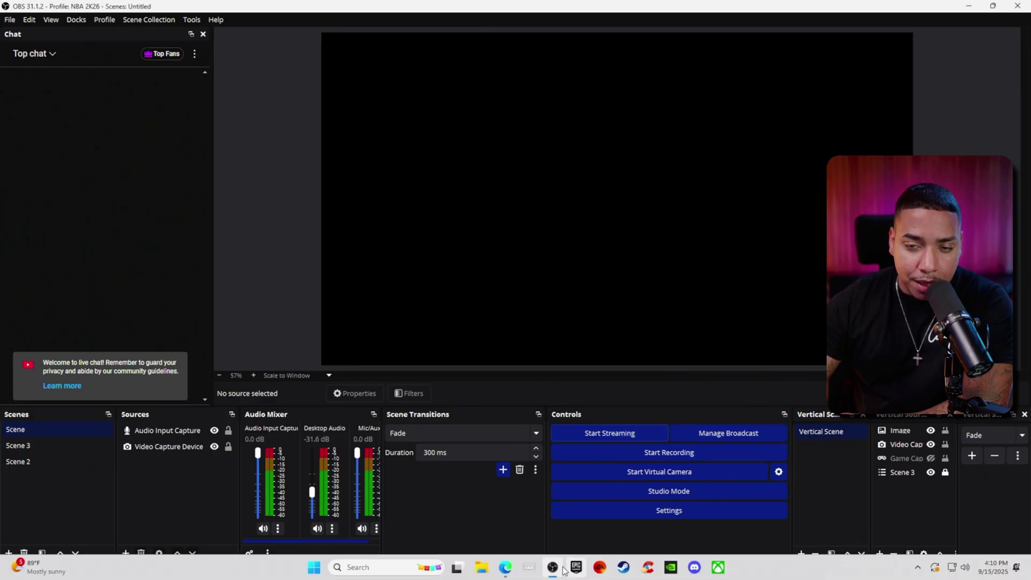
{"action": "left_click", "coordinate": [501, 568]}
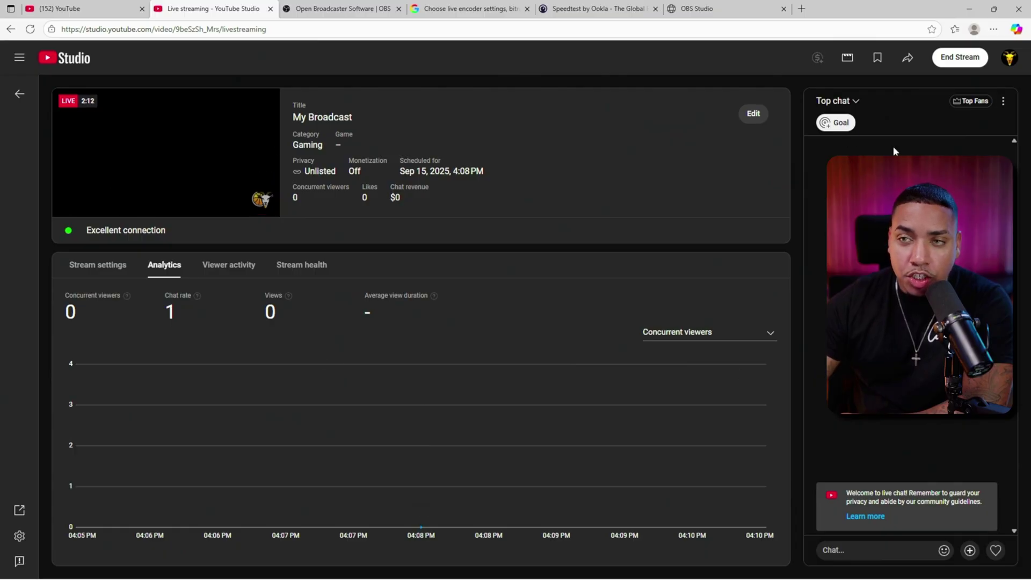
{"action": "left_click", "coordinate": [951, 65]}
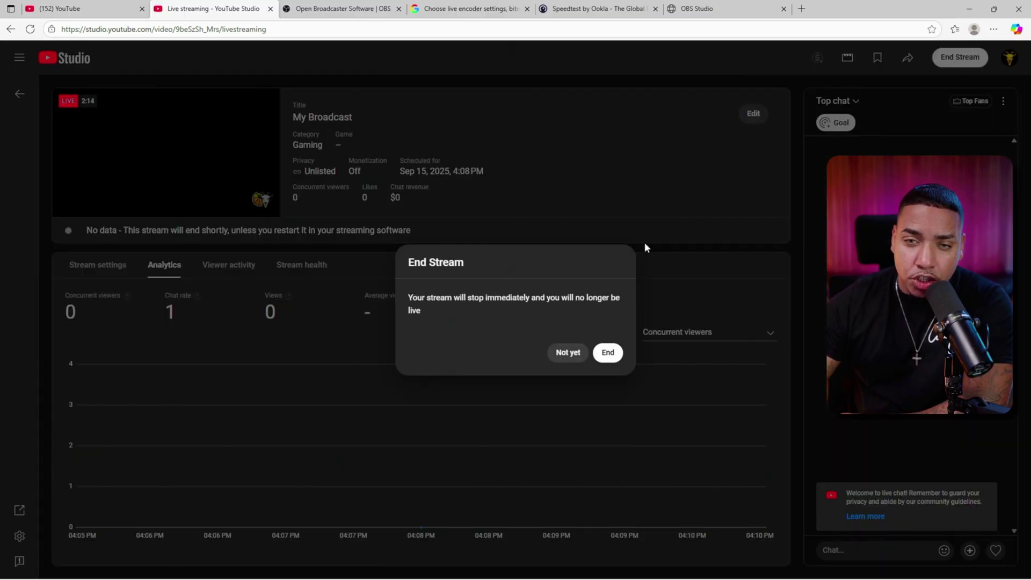
{"action": "left_click", "coordinate": [615, 355]}
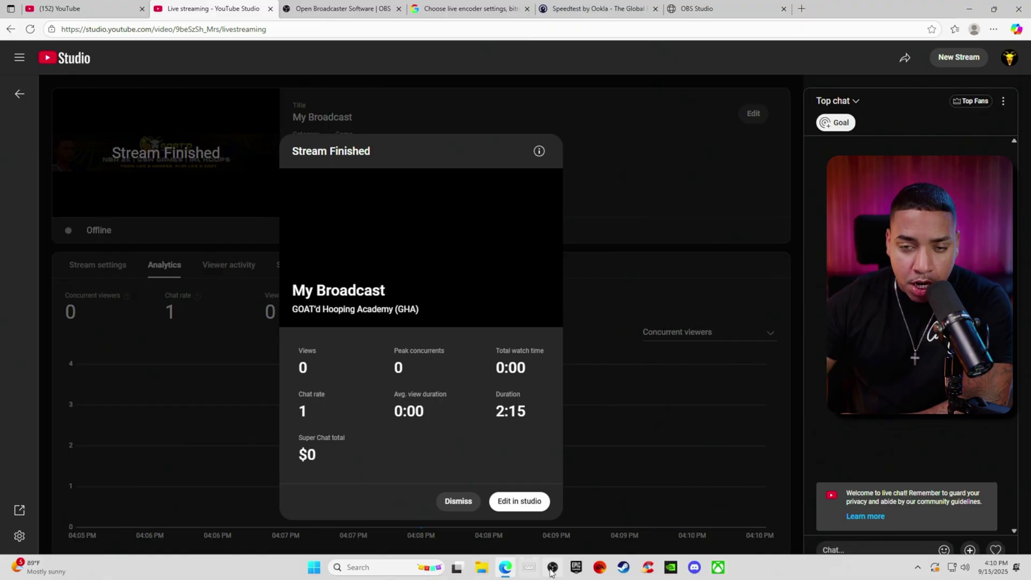
{"action": "left_click", "coordinate": [549, 571]}
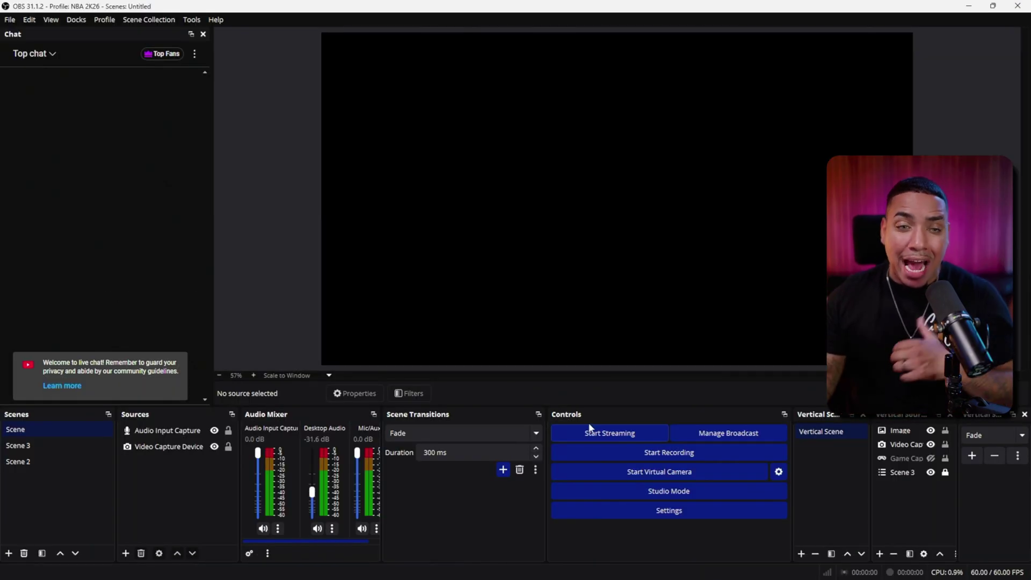